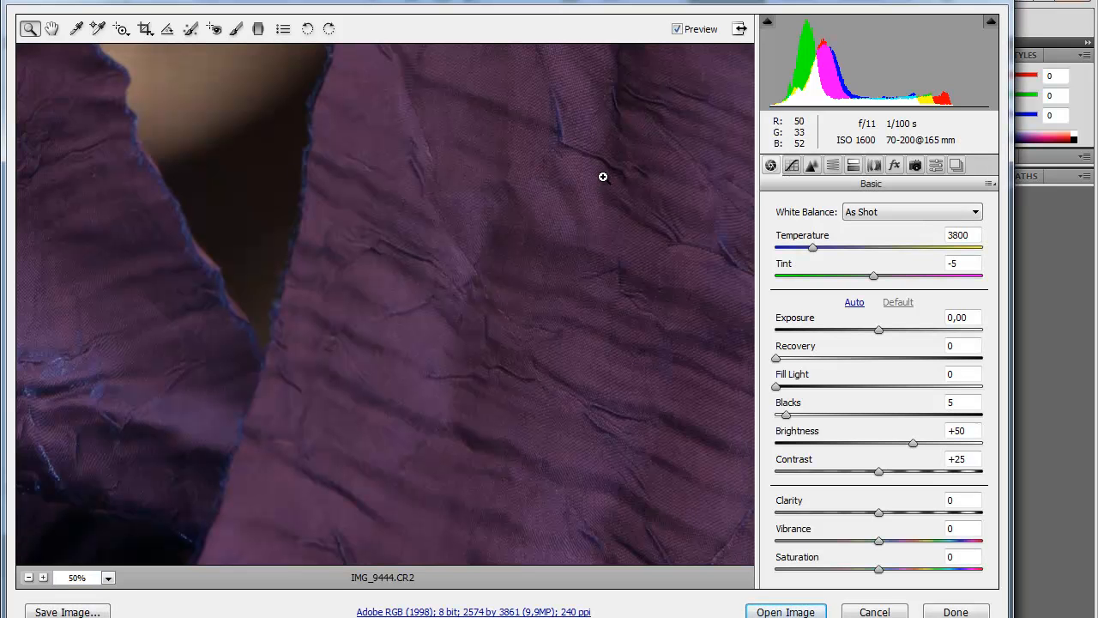
Try the Auto white balance preset on the whole portrait
alt+click(564, 268)
alt+click(563, 270)
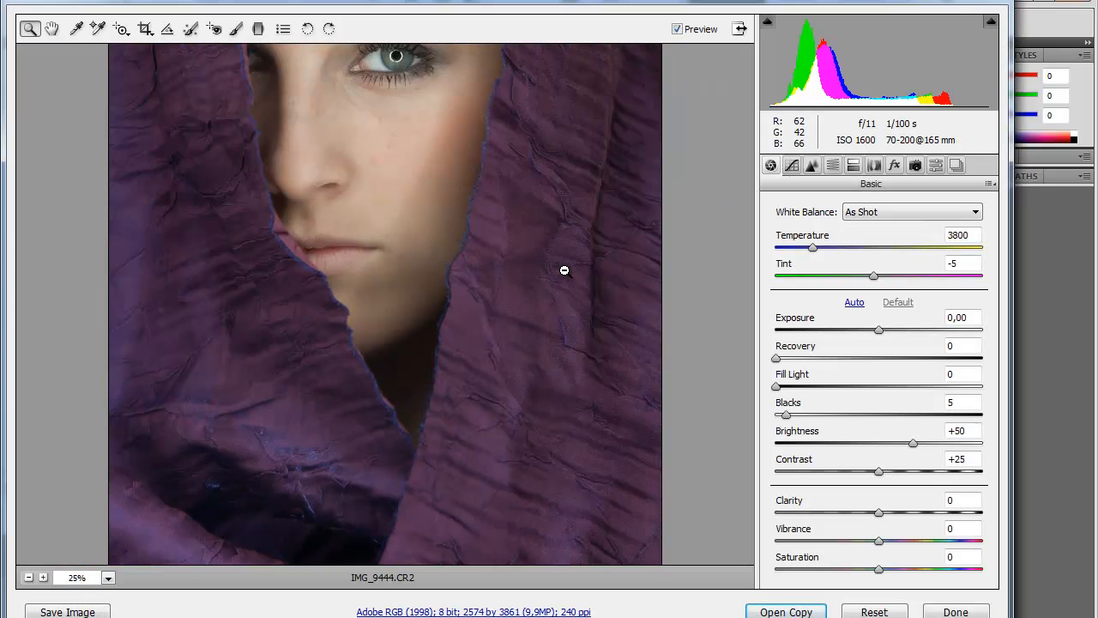
alt+click(564, 271)
alt+click(564, 270)
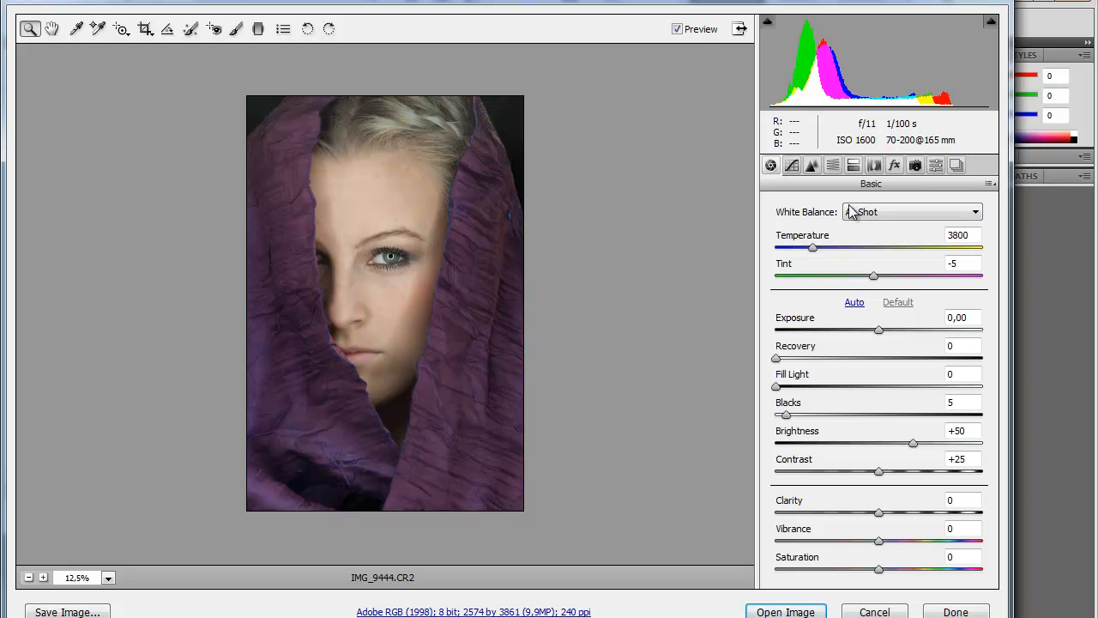
click(907, 210)
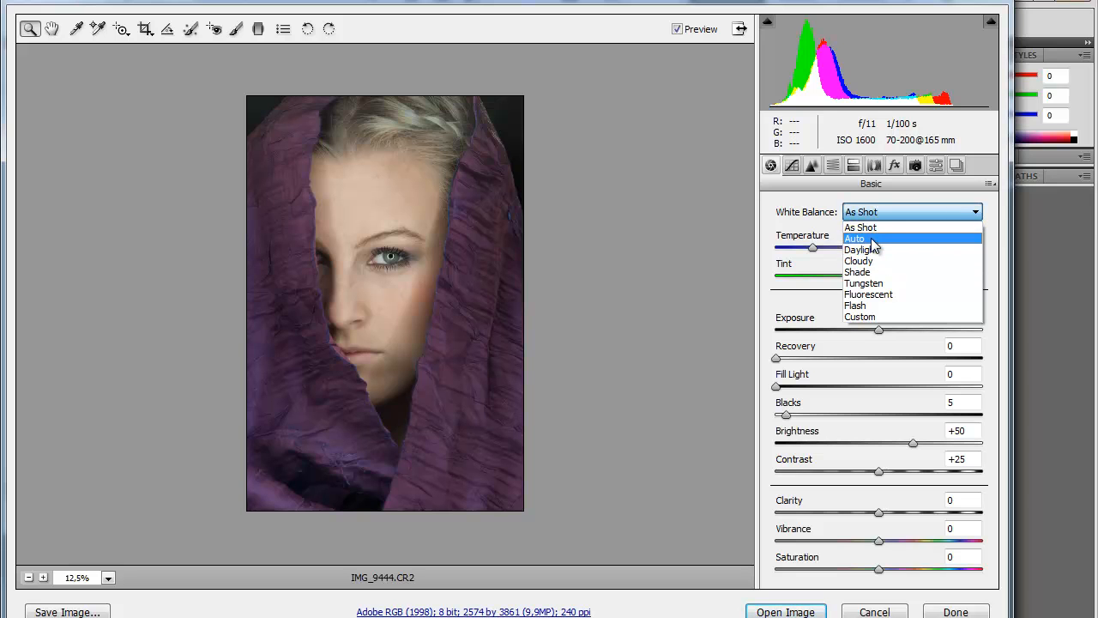
click(862, 238)
click(865, 215)
click(863, 239)
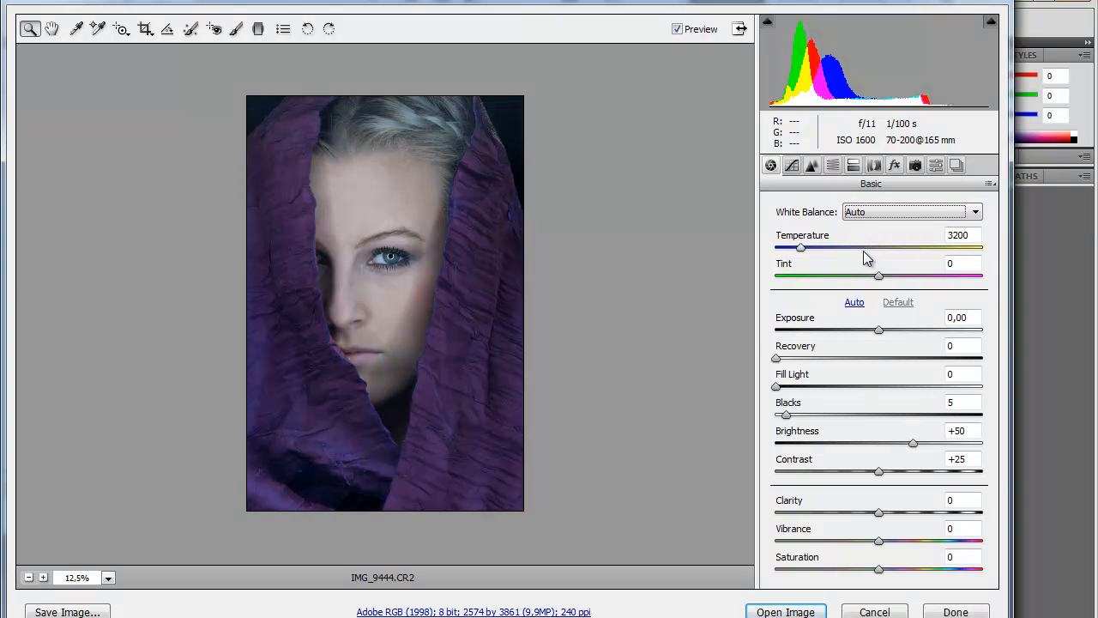
Set a custom white balance with temperature 4400 and tint +9
click(814, 247)
drag(813, 248, 819, 248)
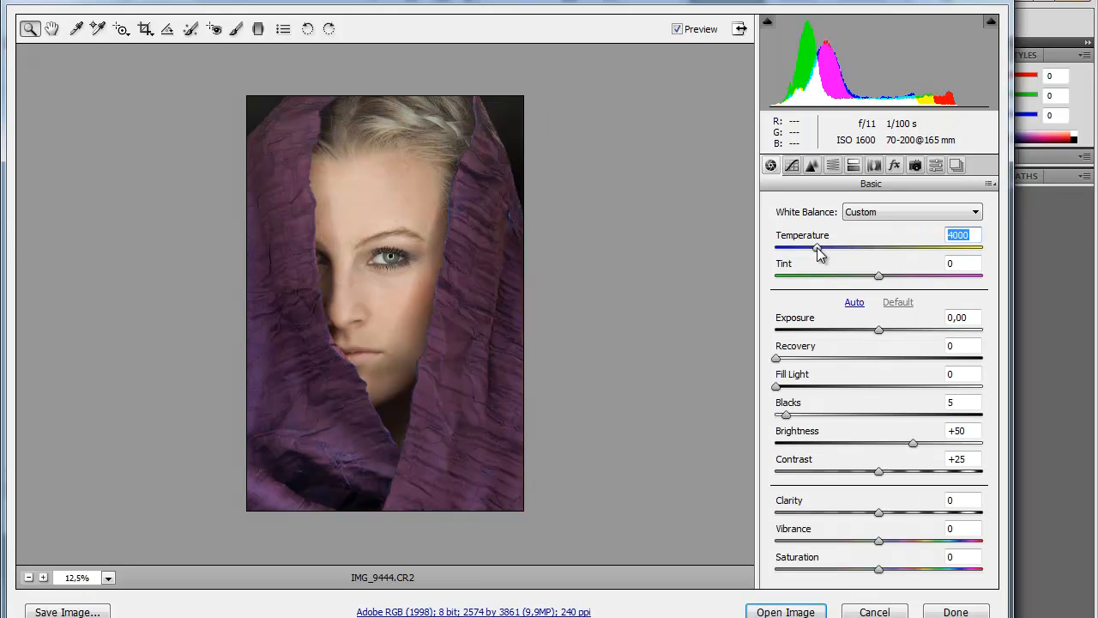
click(887, 275)
drag(887, 276, 890, 277)
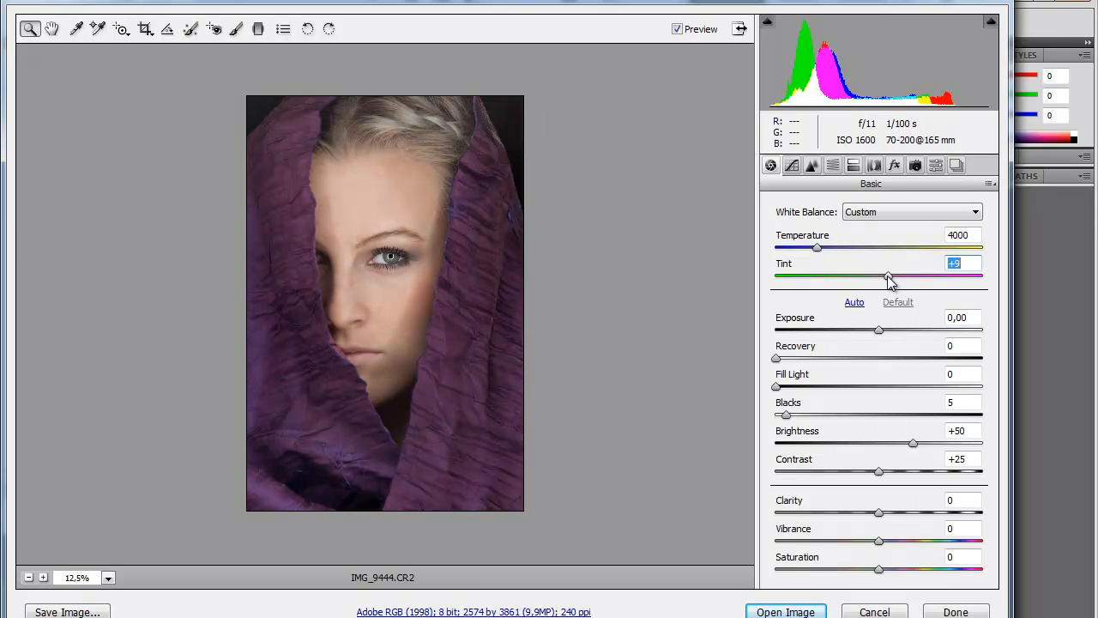
click(832, 247)
drag(838, 248, 828, 249)
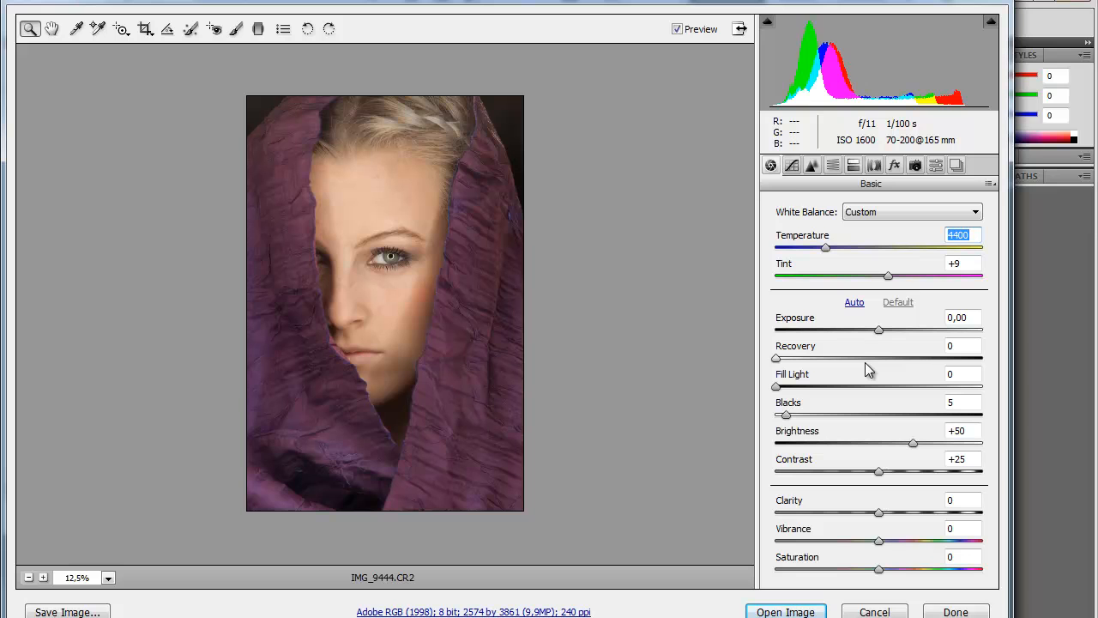
Set the exposure to +0,75, blacks to 10, contrast to +39 and clarity to +24
alt+click(884, 333)
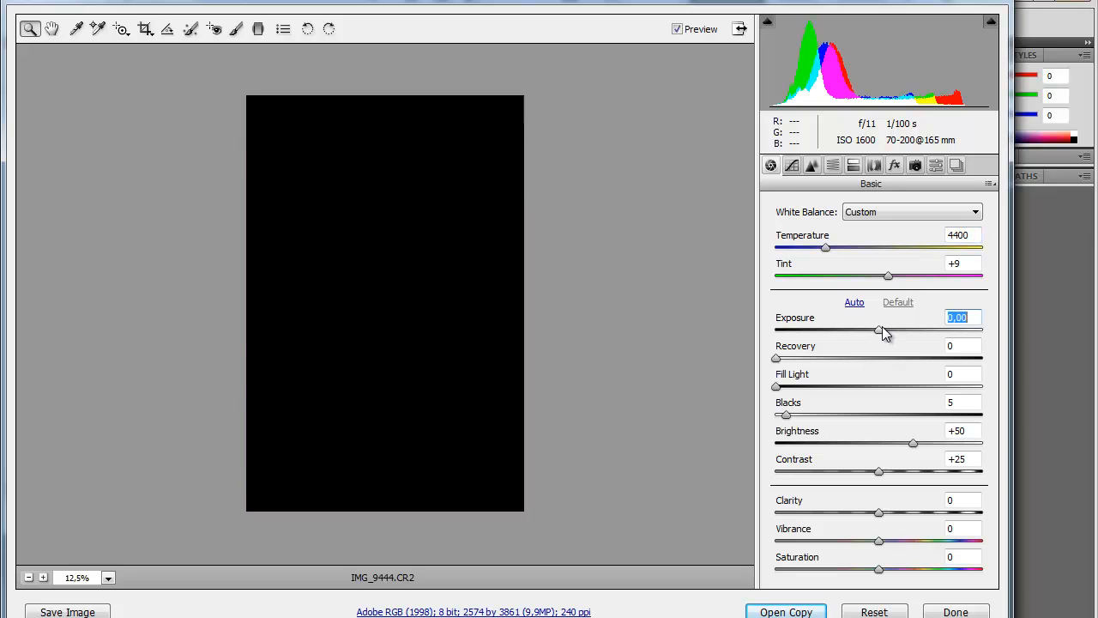
mouse_move(882, 327)
mouse_down()
mouse_move(914, 328)
mouse_move(901, 325)
mouse_up()
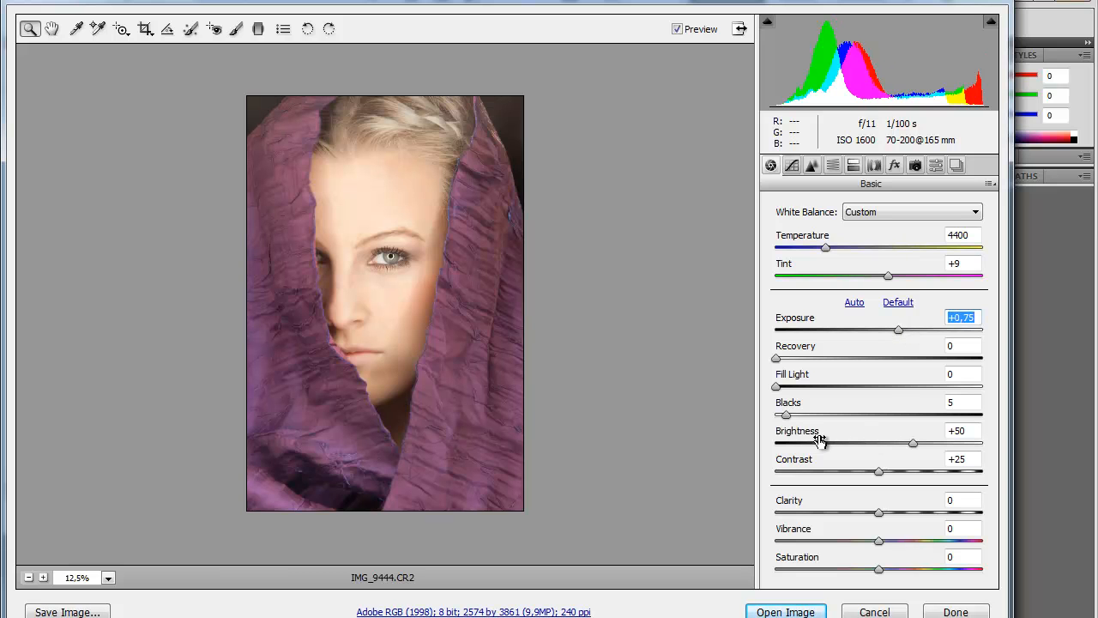
drag(786, 415, 798, 417)
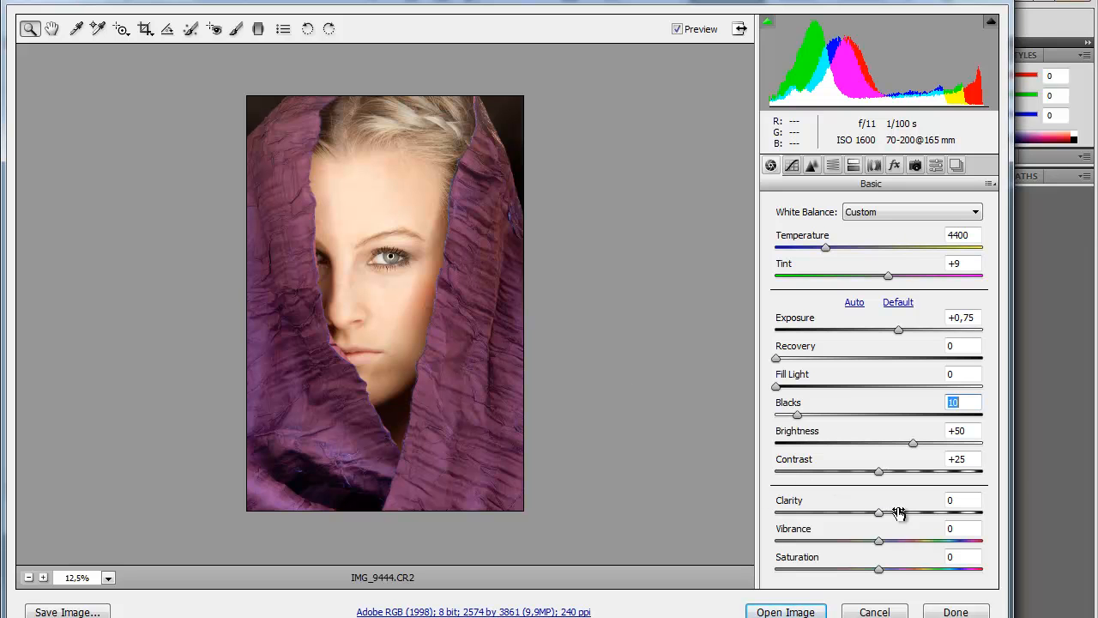
click(899, 472)
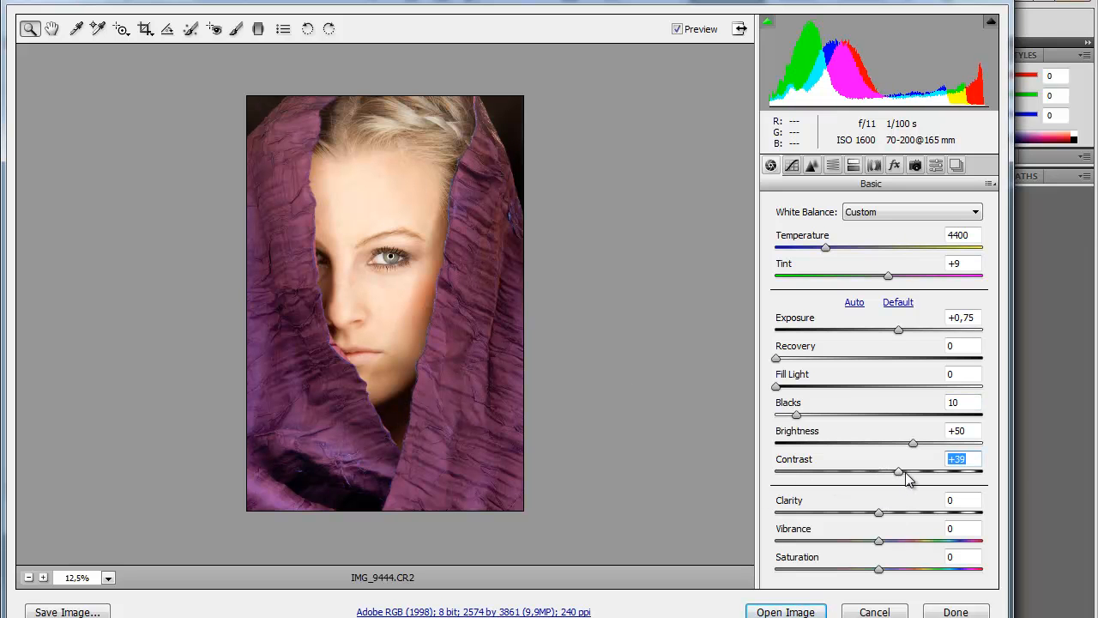
click(903, 513)
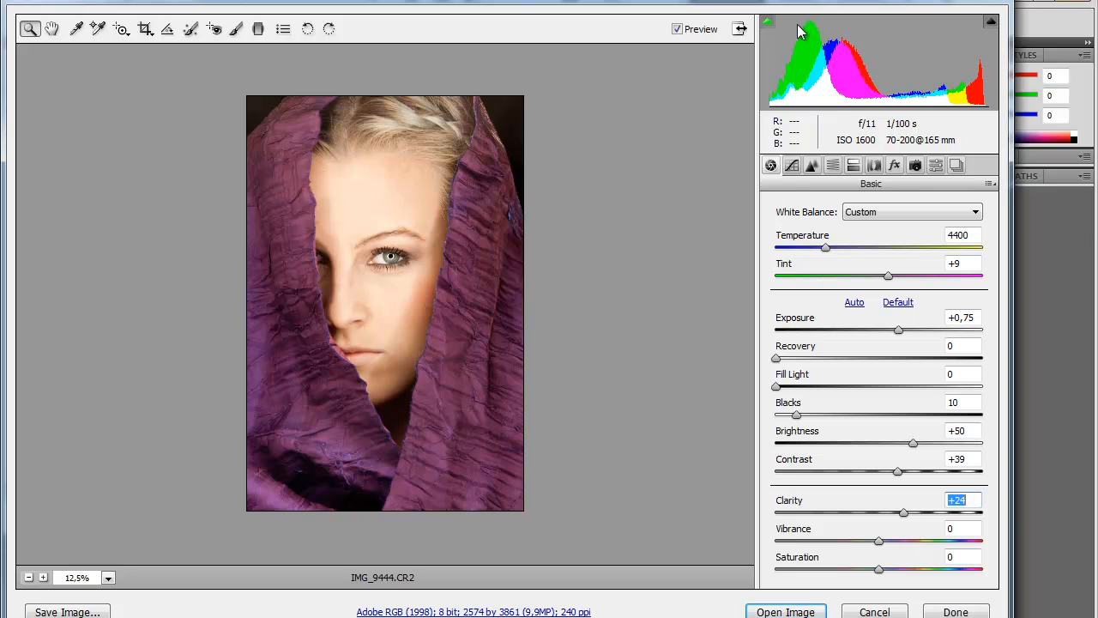
Apply the Strong Contrast preset to the point tone curve and check the face up close
click(786, 170)
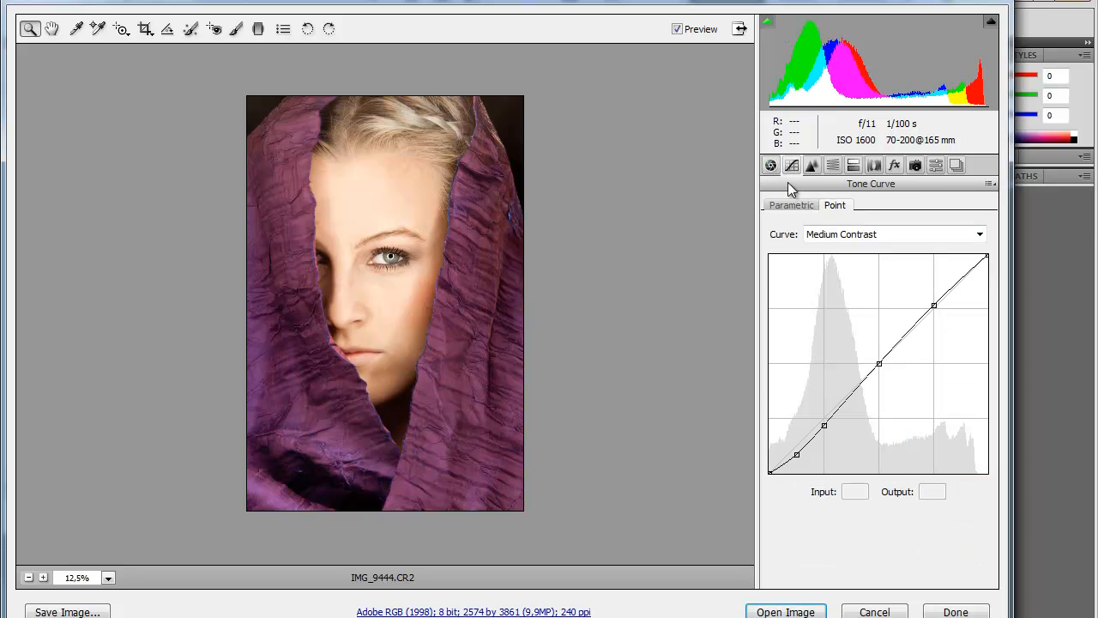
click(809, 211)
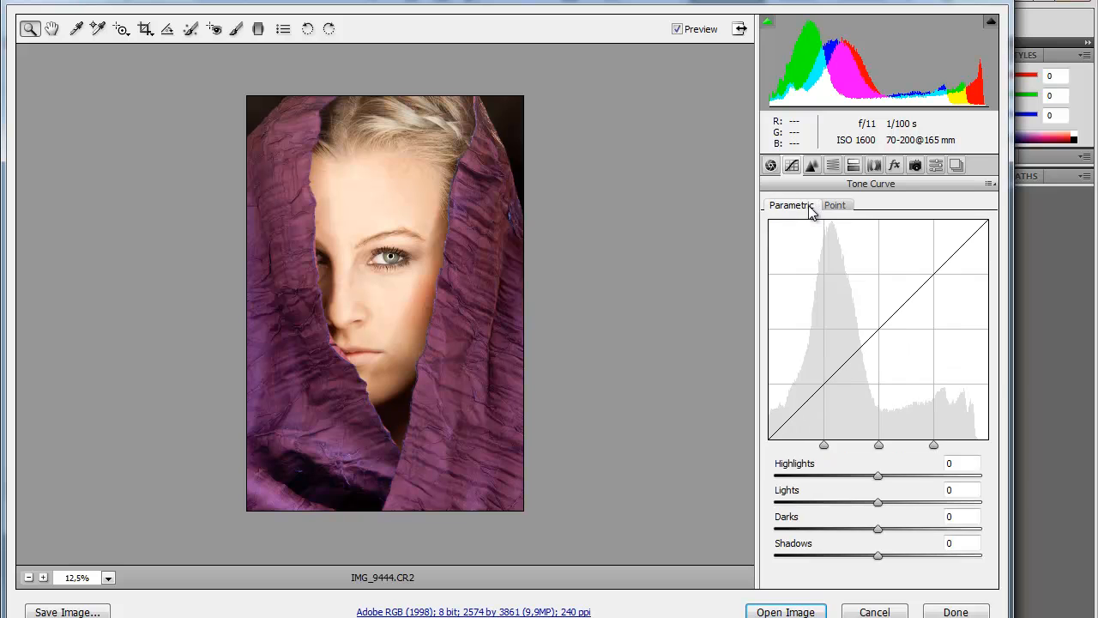
click(833, 207)
click(836, 235)
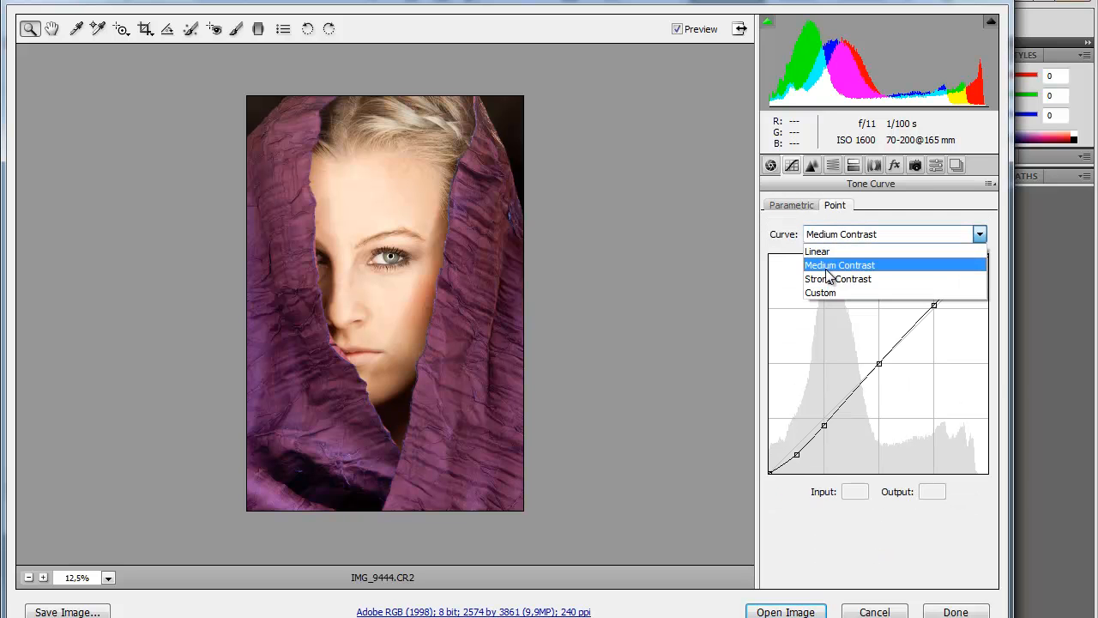
click(836, 279)
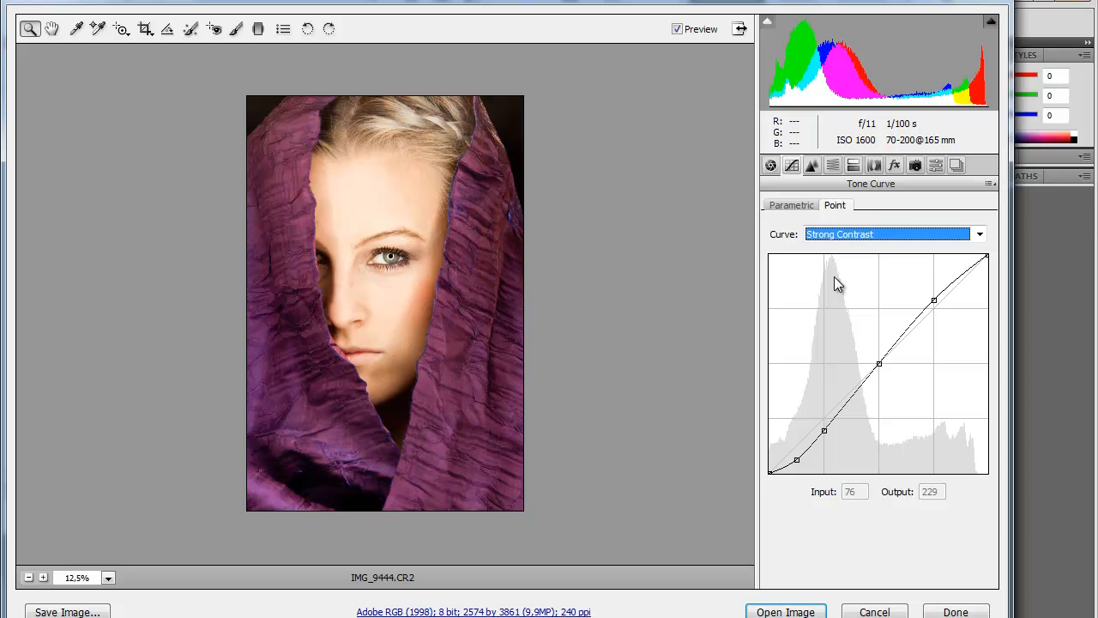
click(413, 284)
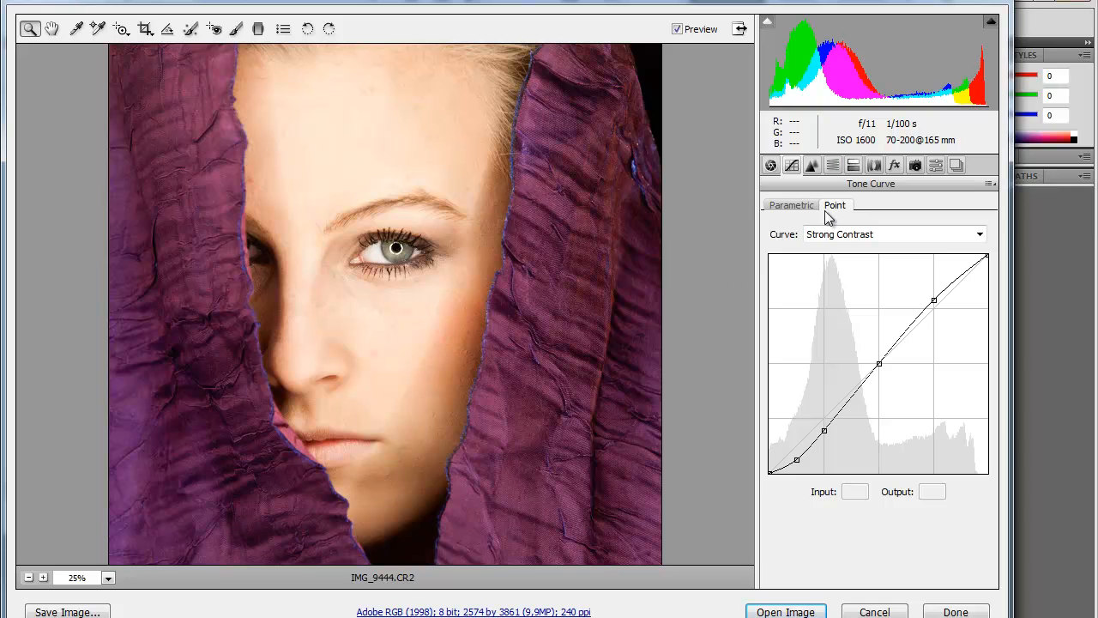
Try the grayscale conversion on the portrait and turn it off again
click(814, 167)
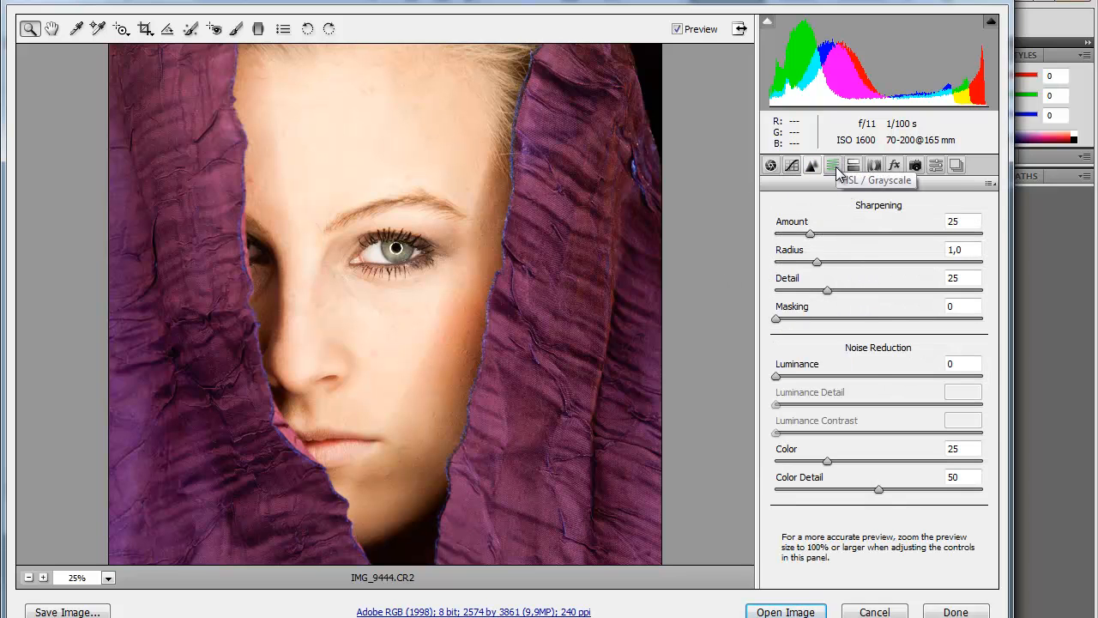
click(837, 168)
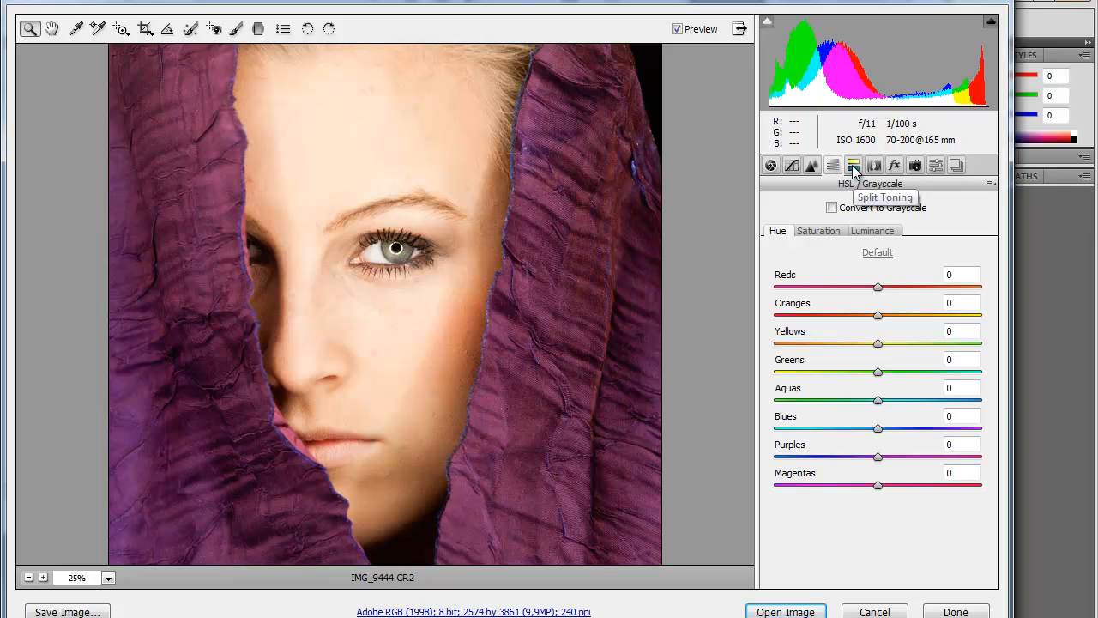
click(832, 208)
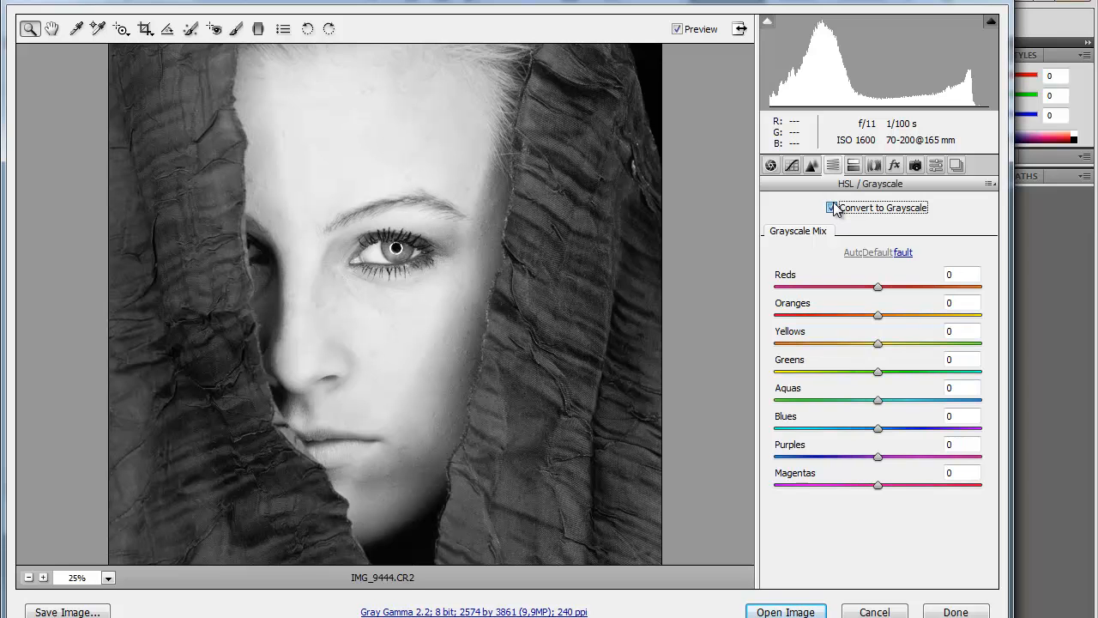
click(832, 208)
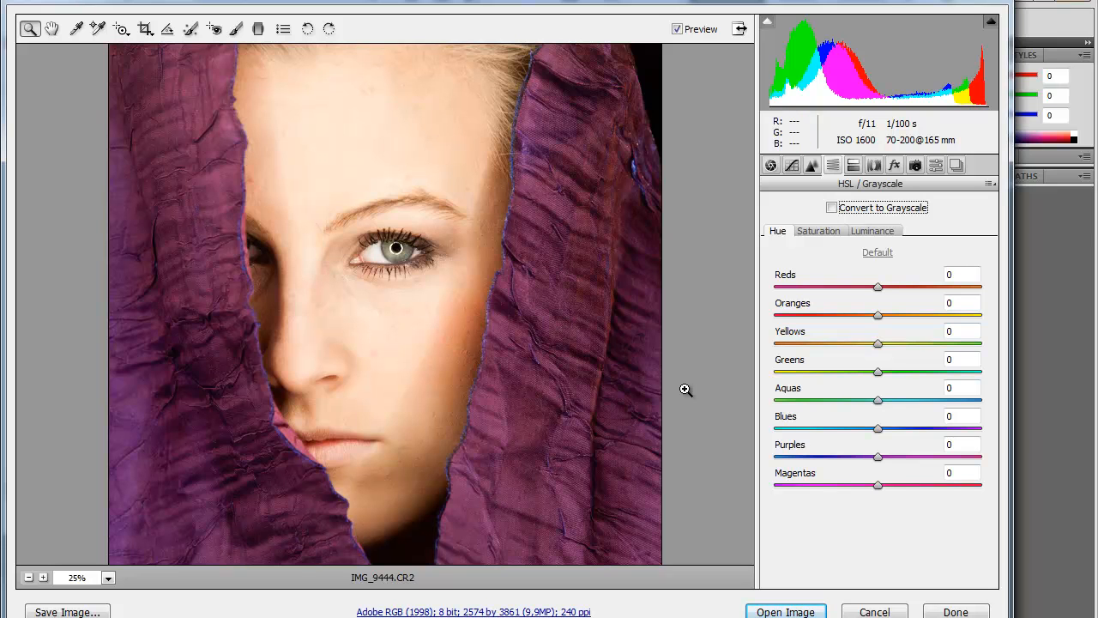
Darken the edges of the portrait with a Highlight Priority post-crop vignette of amount -27
click(853, 169)
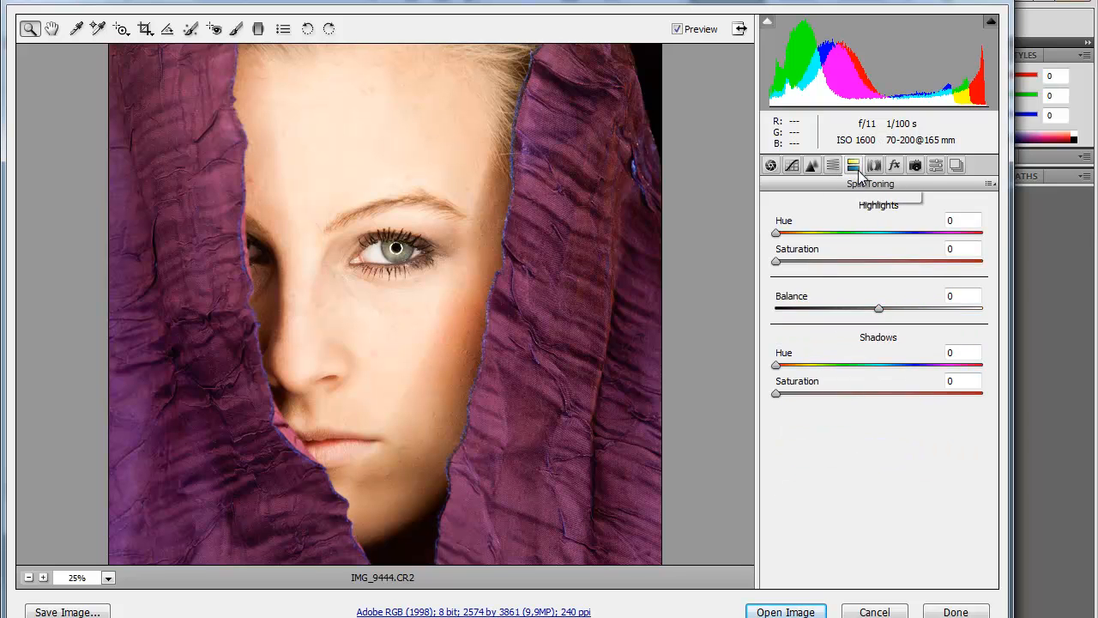
click(872, 168)
click(894, 168)
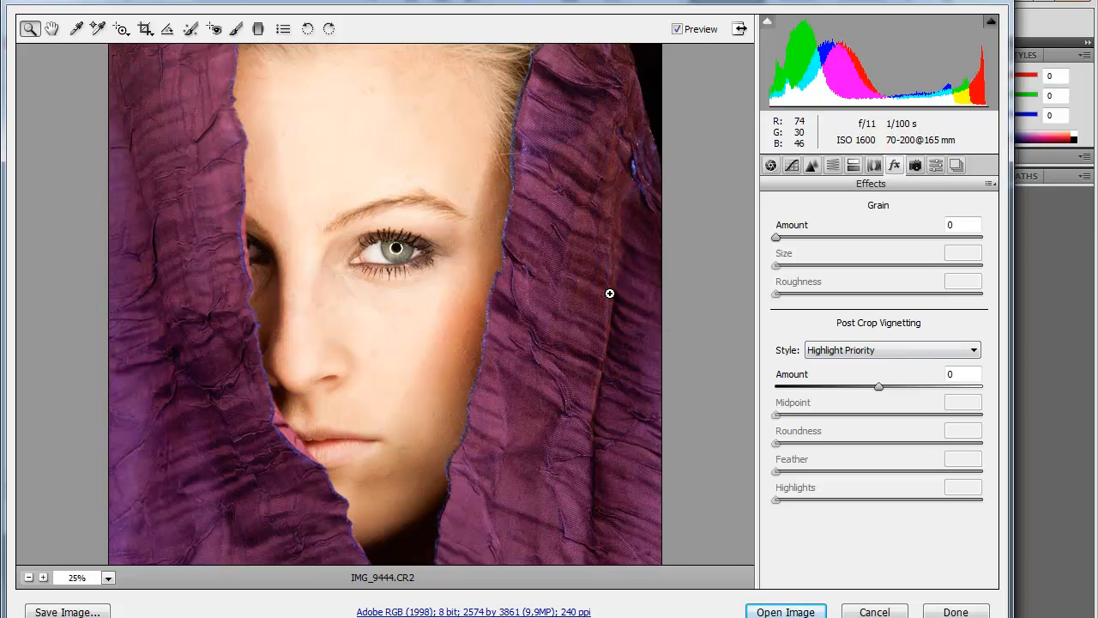
alt+click(577, 289)
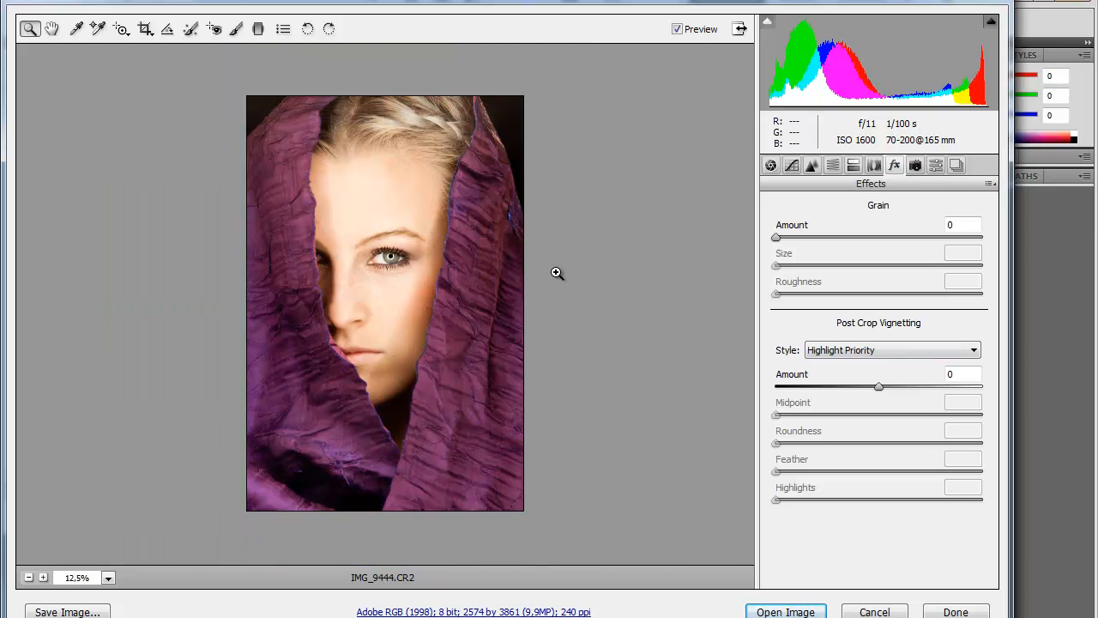
click(860, 384)
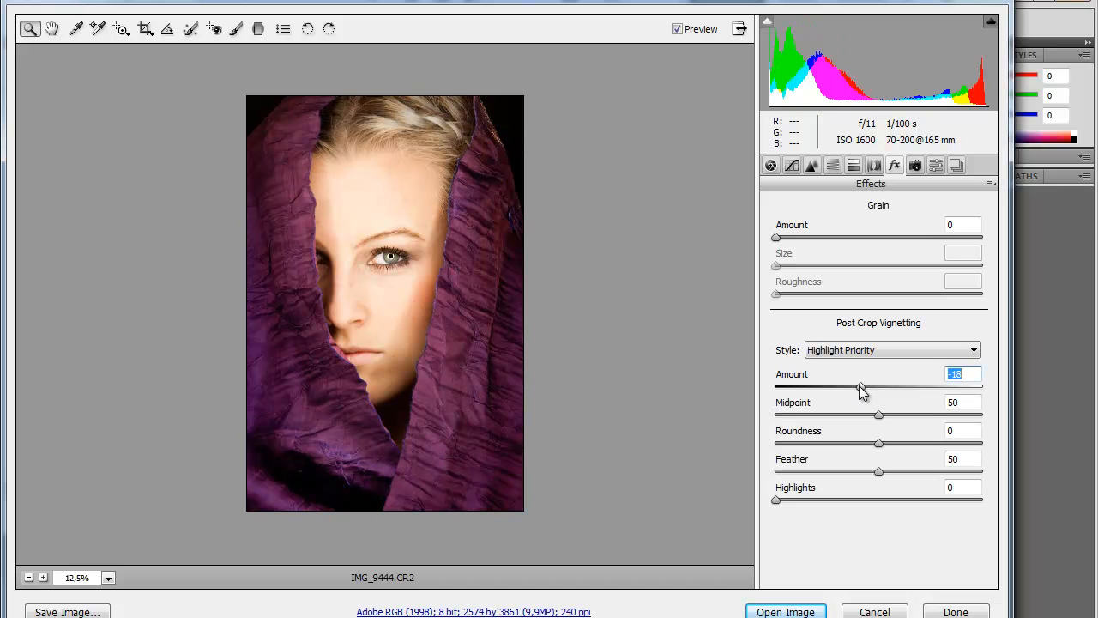
drag(856, 386, 853, 386)
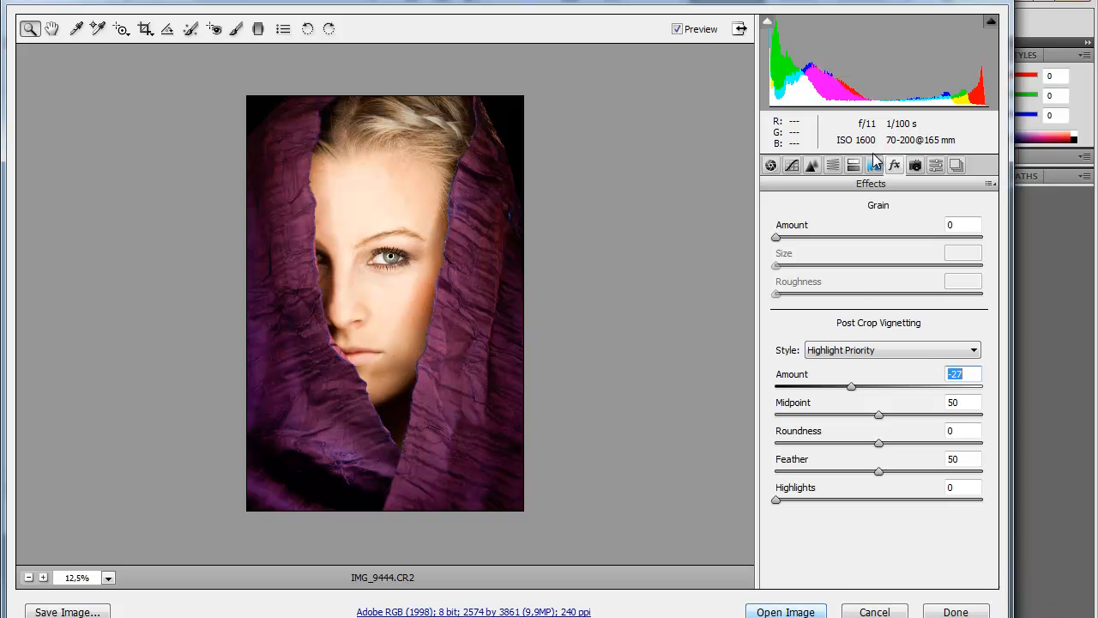
Finish the raw development and open the processed image in Photoshop
click(915, 165)
click(935, 168)
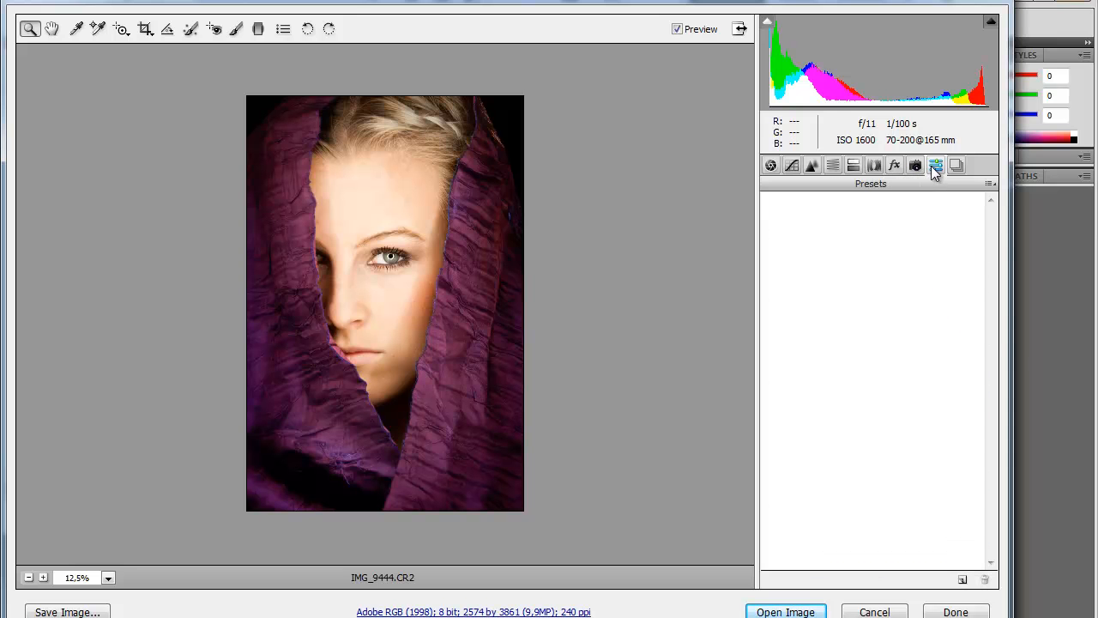
click(955, 165)
click(774, 609)
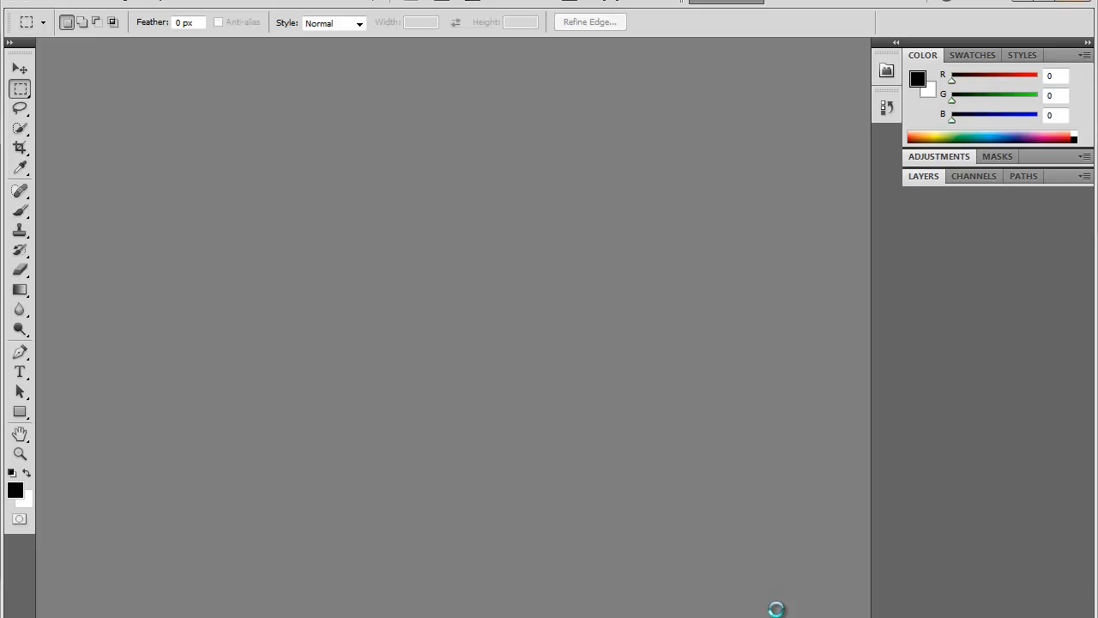
mouse_move(607, 617)
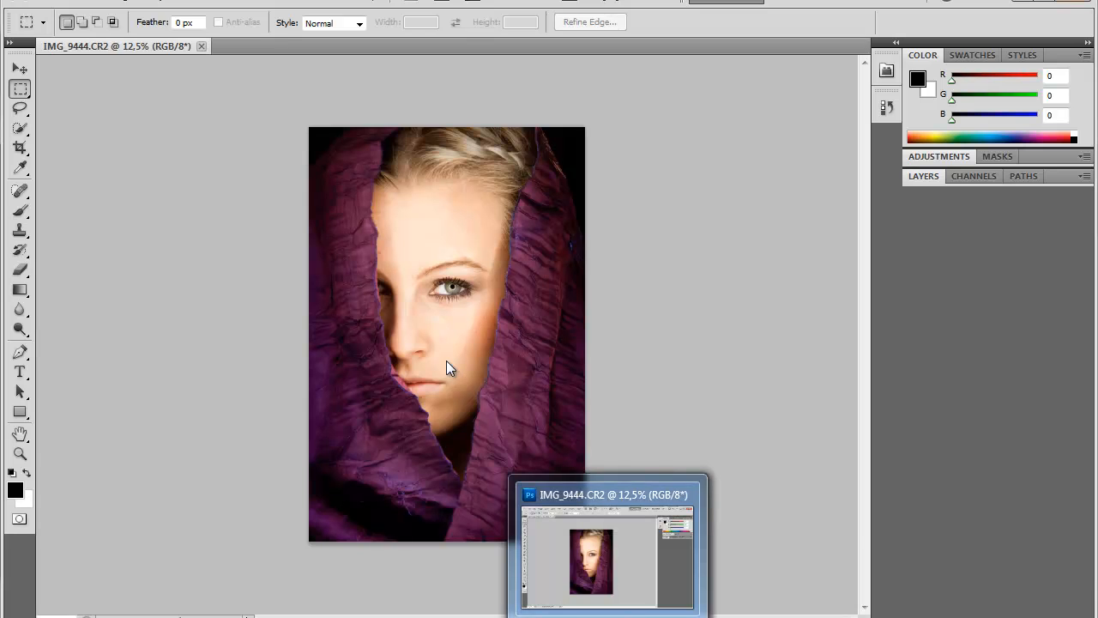
Convert the locked Background into a regular layer and duplicate it
click(918, 175)
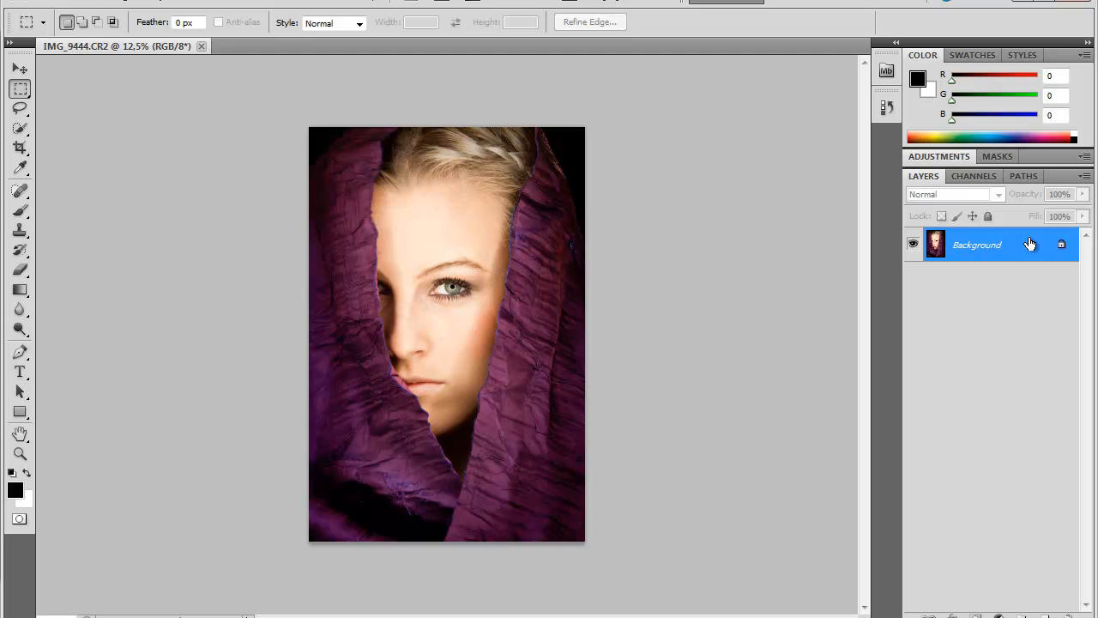
double_click(1060, 248)
key(Return)
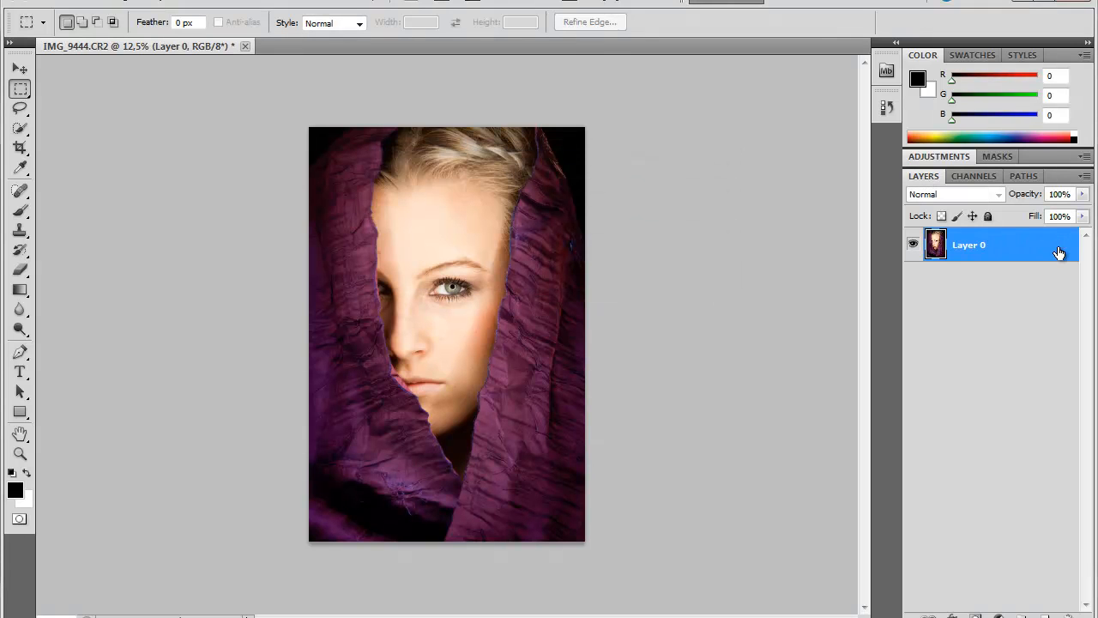
key(ctrl+j)
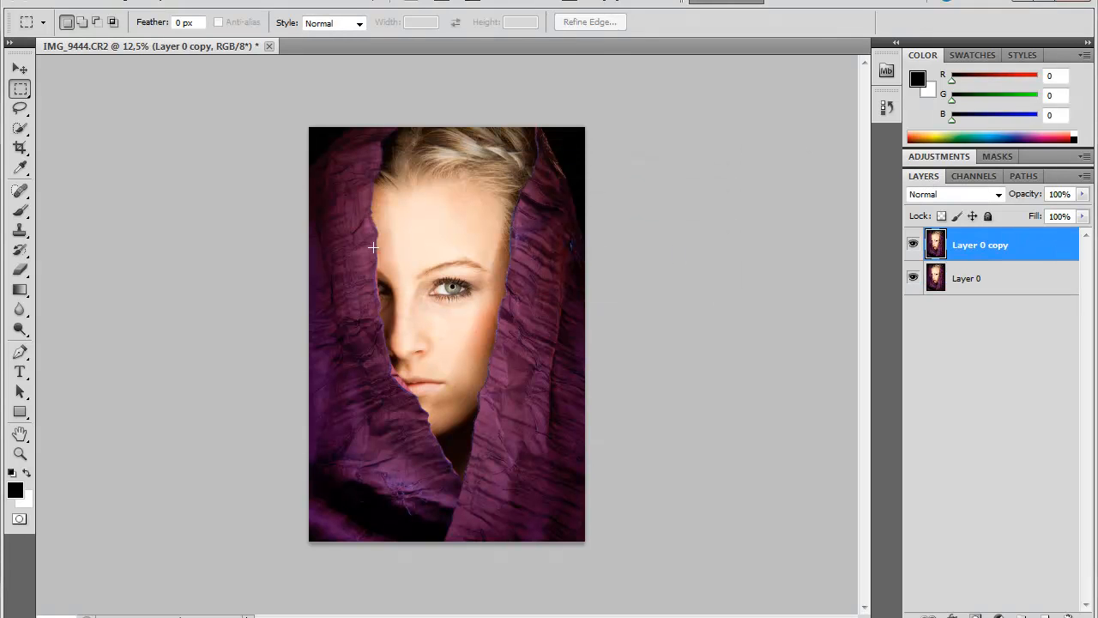
Apply the Sharpen More filter to Layer 0 copy
key(ctrl+plus)
key(ctrl+plus)
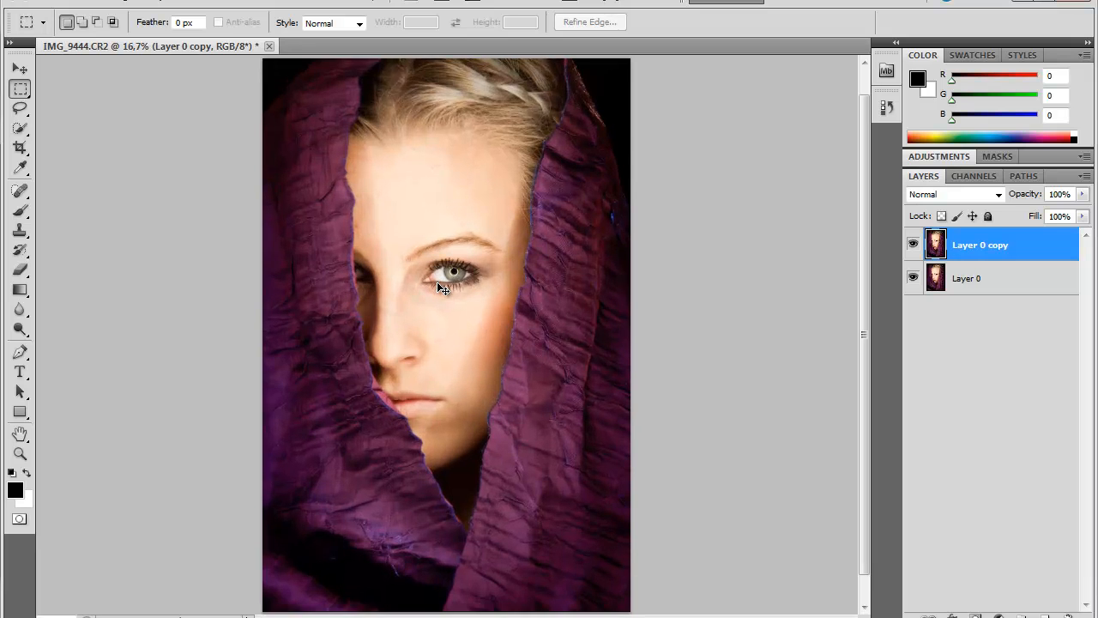
key(ctrl+plus)
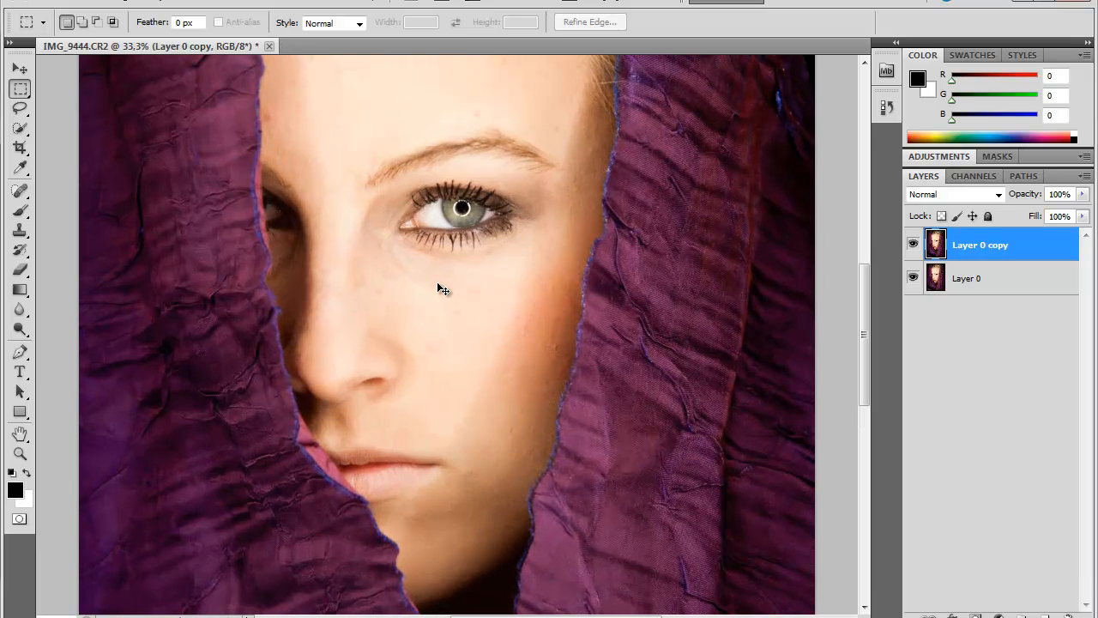
key(ctrl+minus)
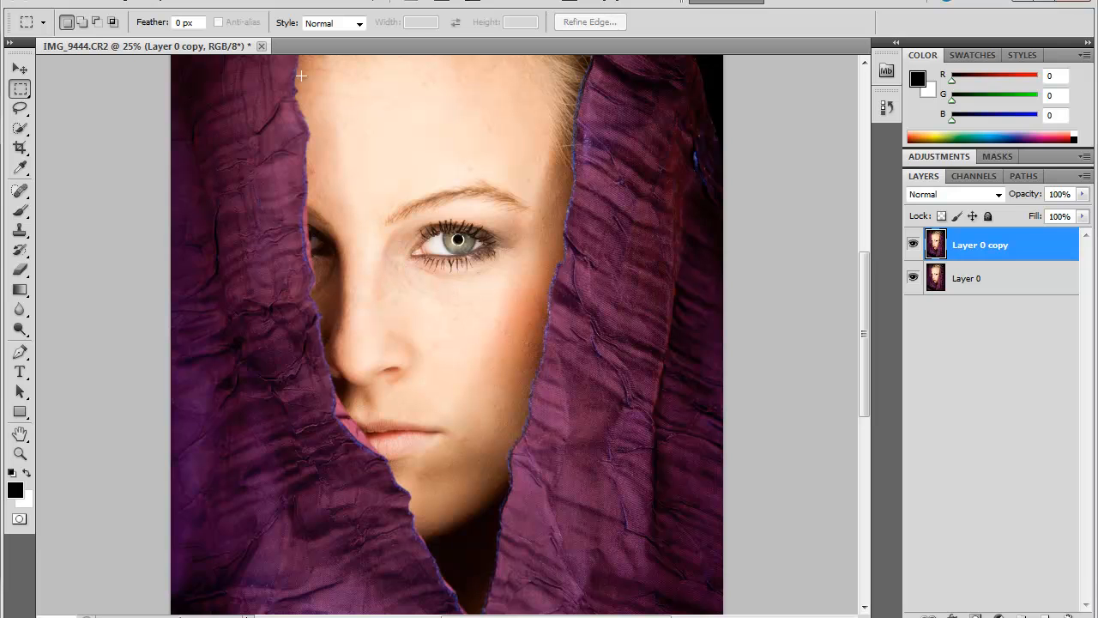
click(240, 3)
click(240, 3)
click(240, 3)
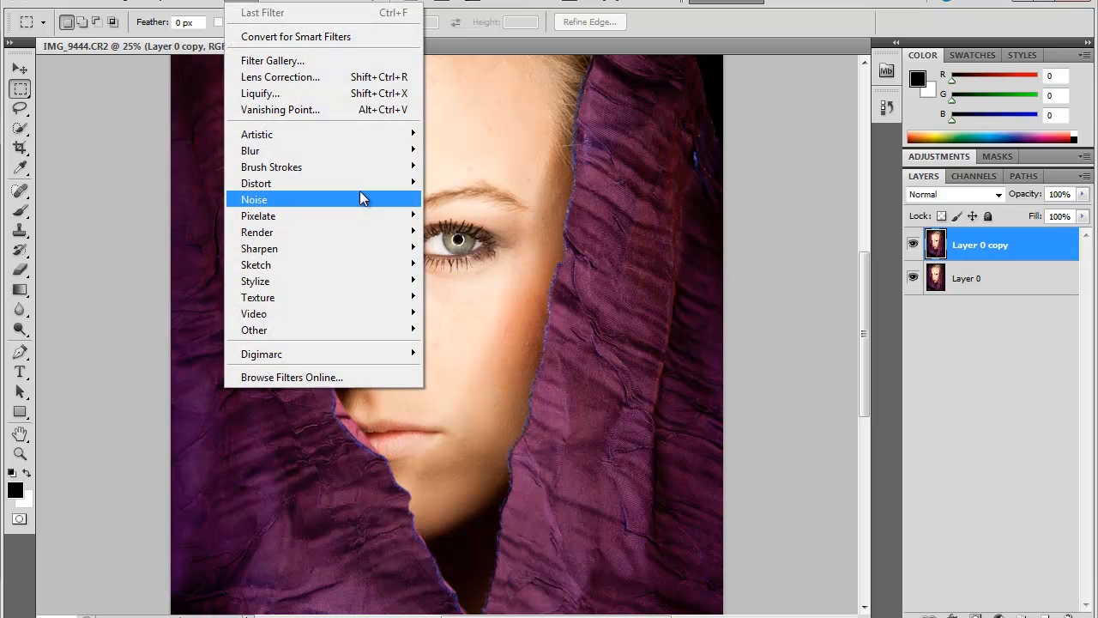
mouse_move(390, 234)
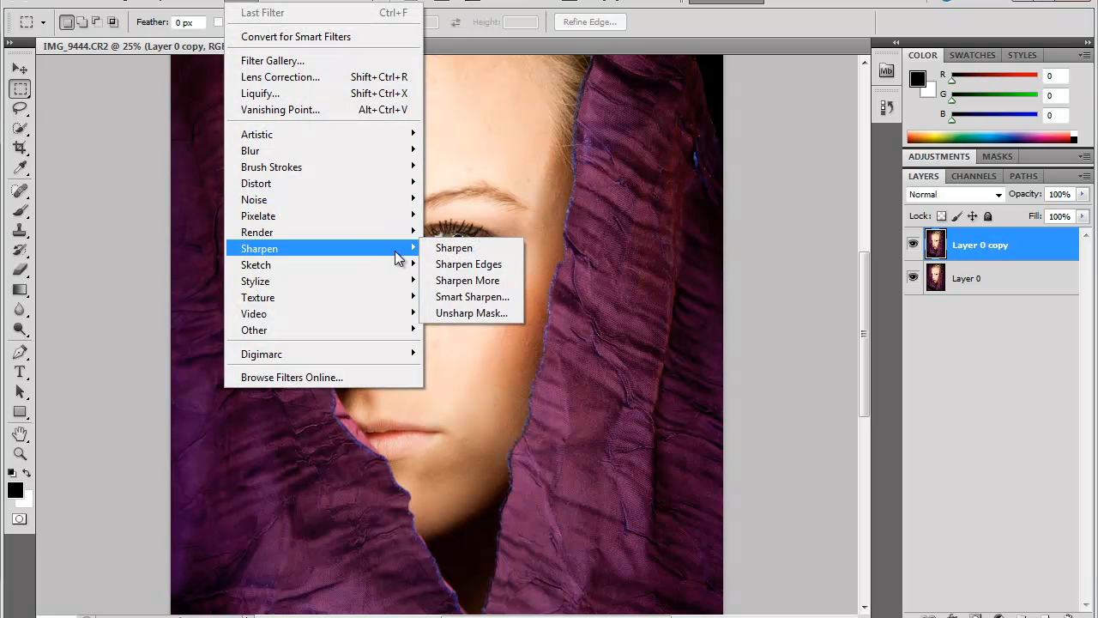
click(466, 281)
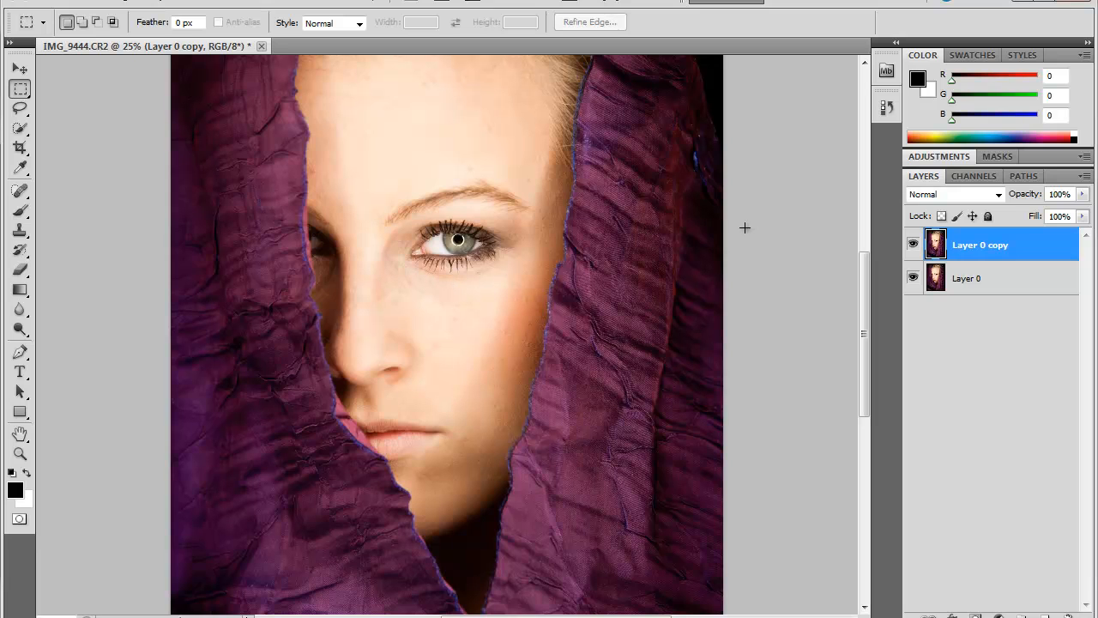
Apply Smart Sharpen to Layer 0 copy with amount 70%, radius 1.0 px and Gaussian Blur removal, checking the preview at the eye
click(257, 3)
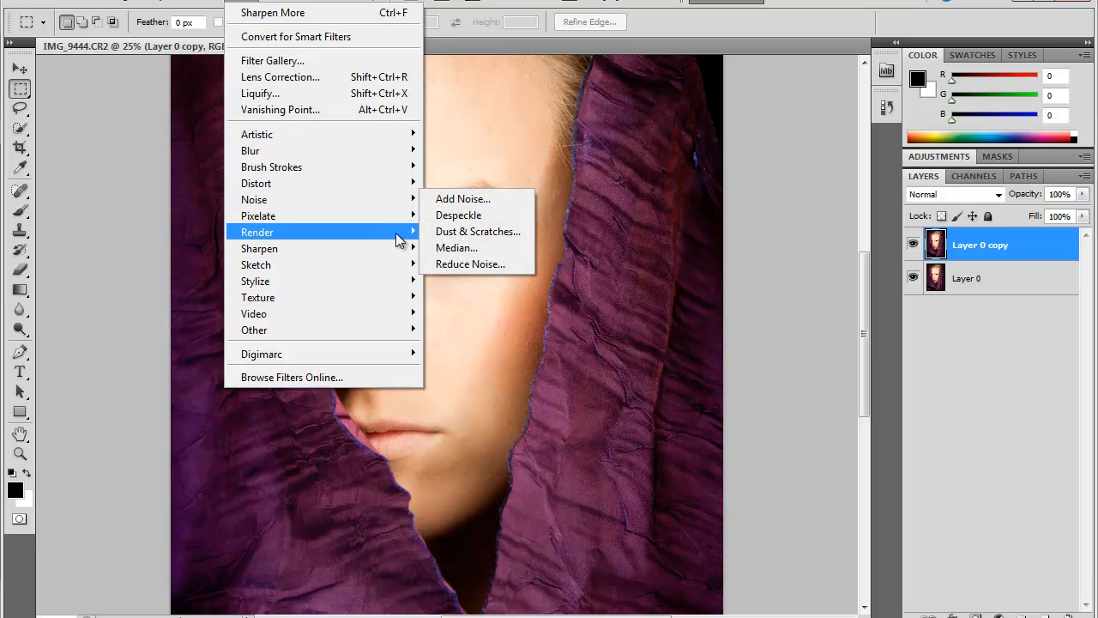
mouse_move(402, 256)
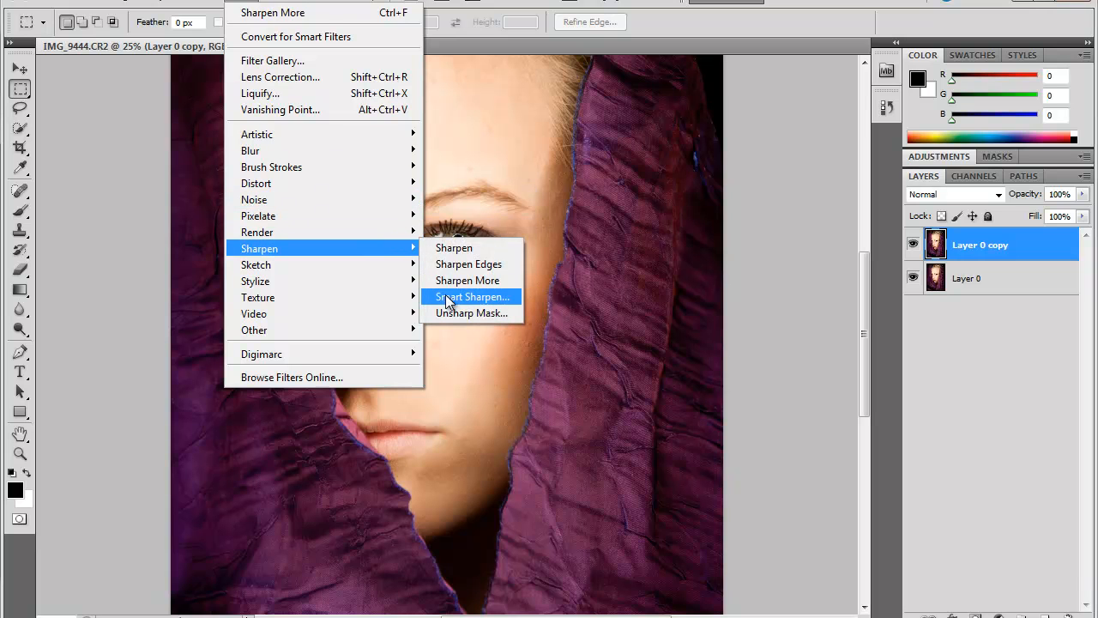
click(447, 296)
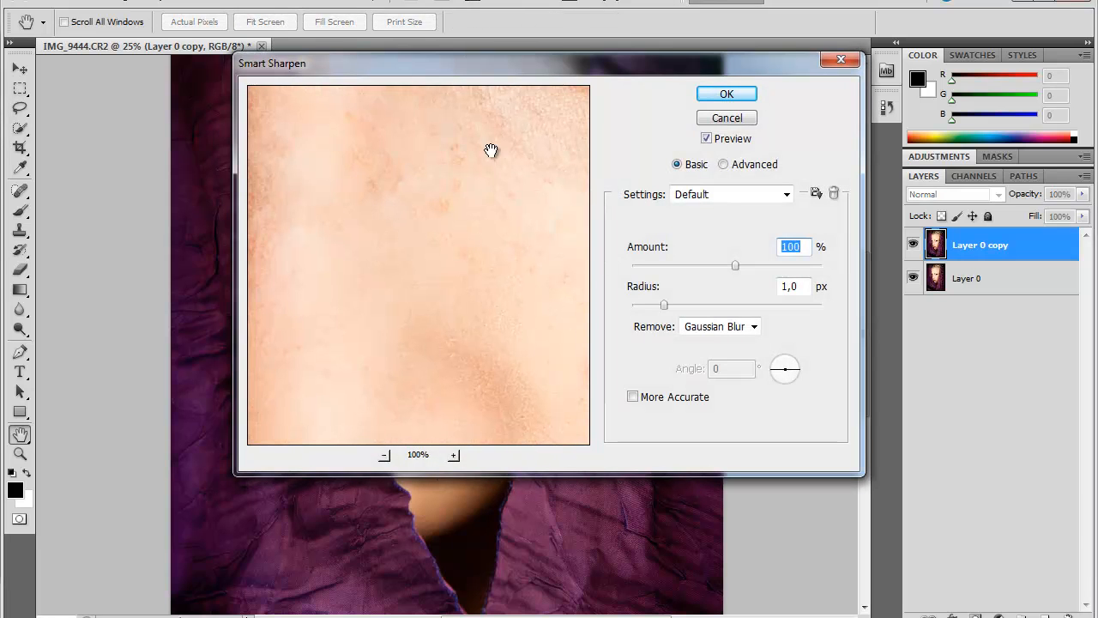
drag(490, 152, 427, 360)
drag(478, 252, 356, 326)
drag(432, 64, 709, 114)
drag(987, 319, 982, 319)
click(984, 192)
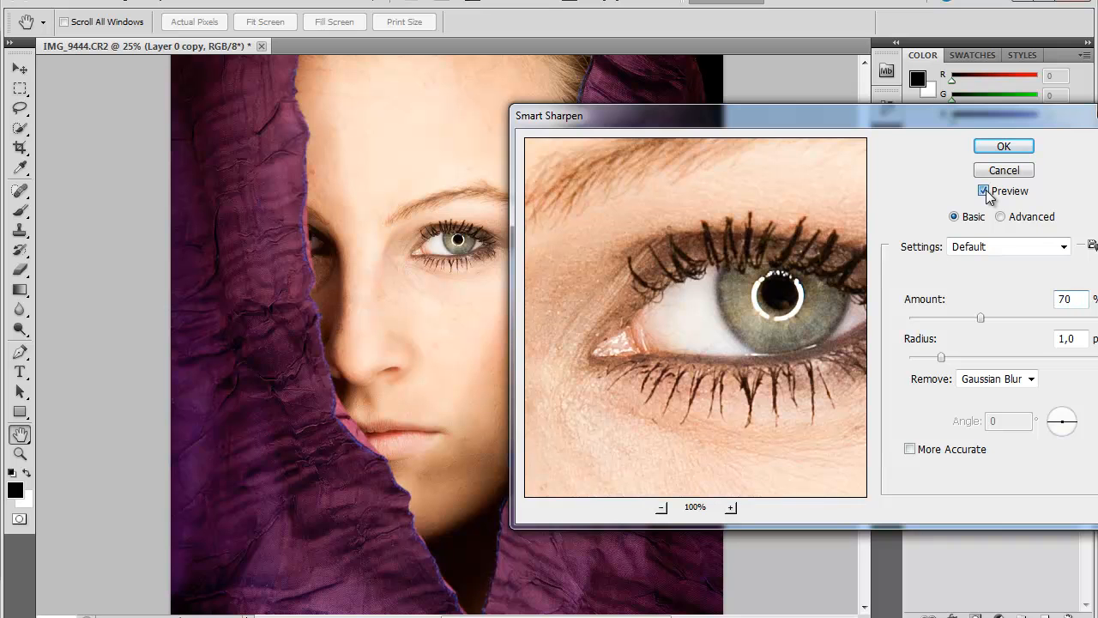
click(1002, 147)
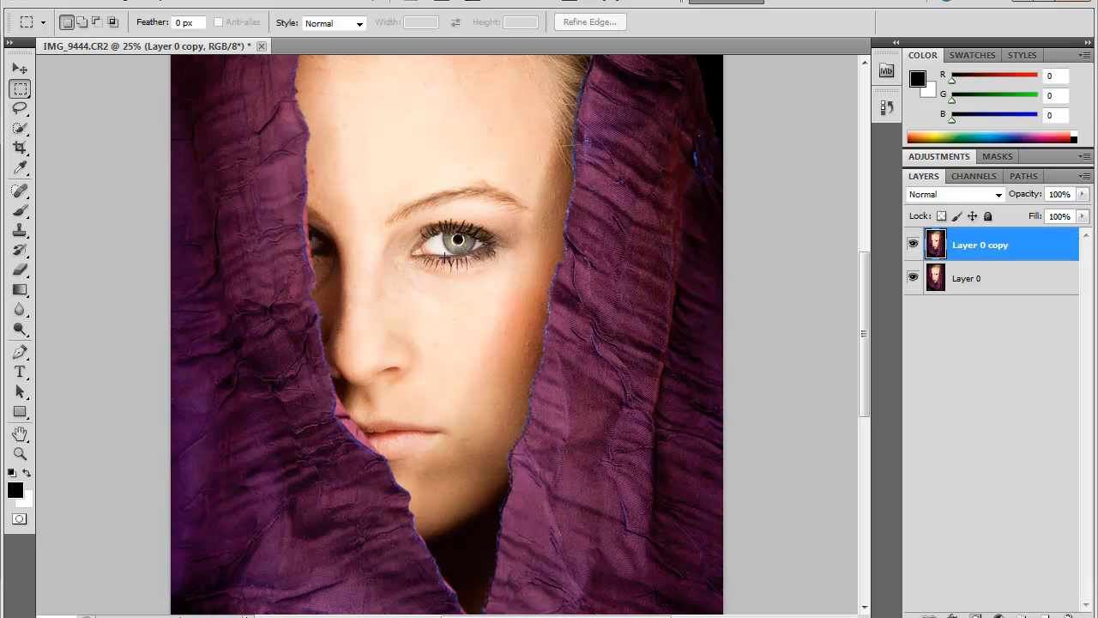
Add a layer mask to Layer 0 copy and fill it with black using the Paint Bucket
key(ctrl+plus)
key(ctrl+plus)
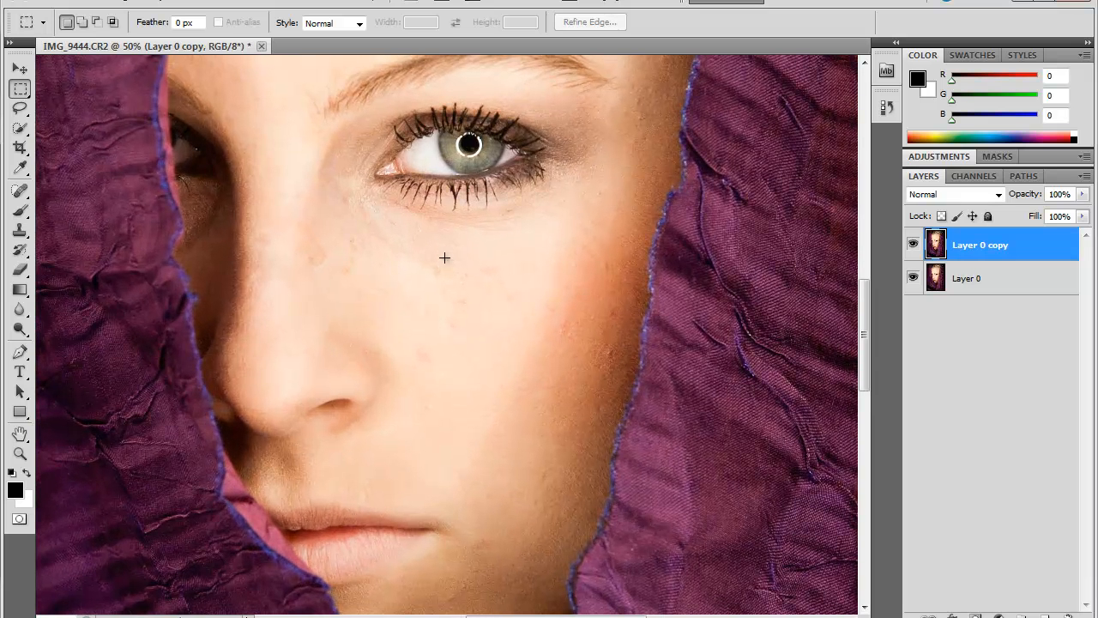
drag(463, 152, 470, 187)
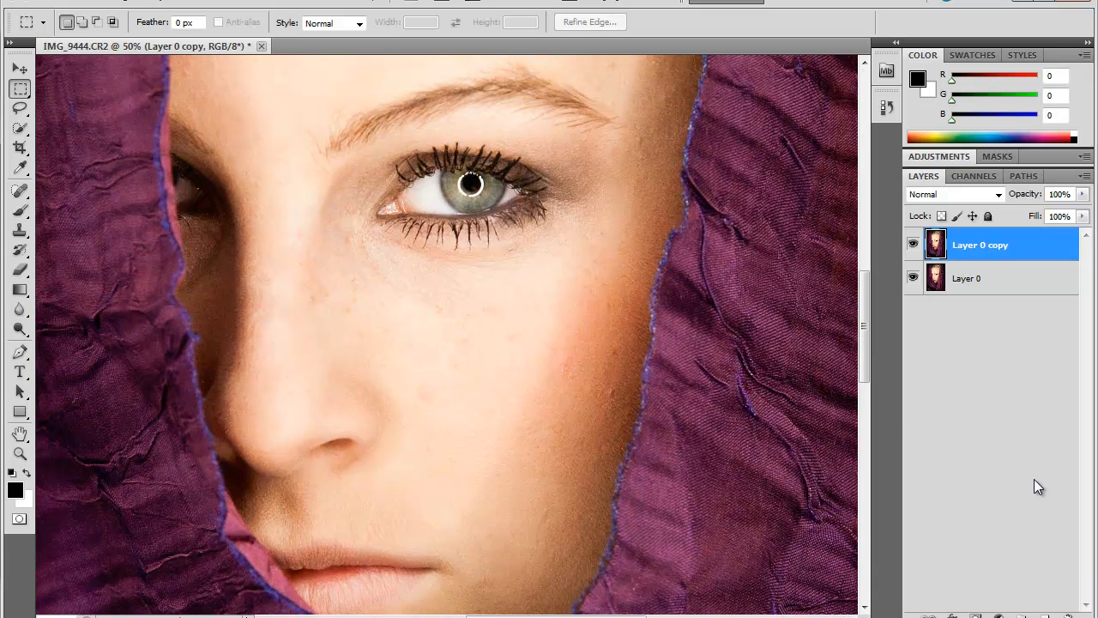
click(975, 615)
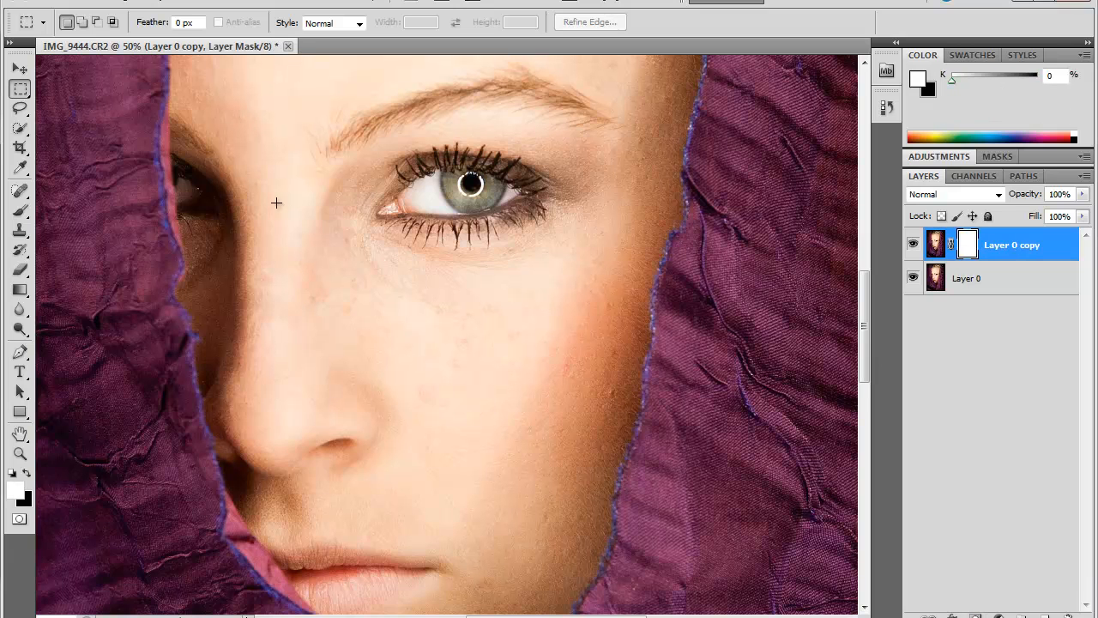
click(20, 289)
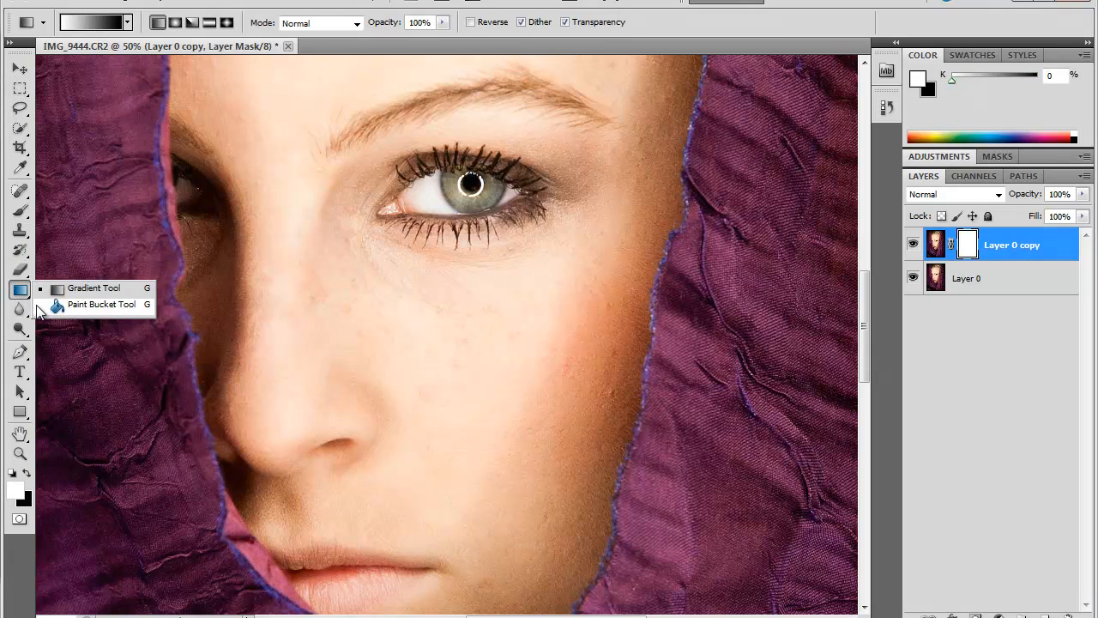
click(69, 303)
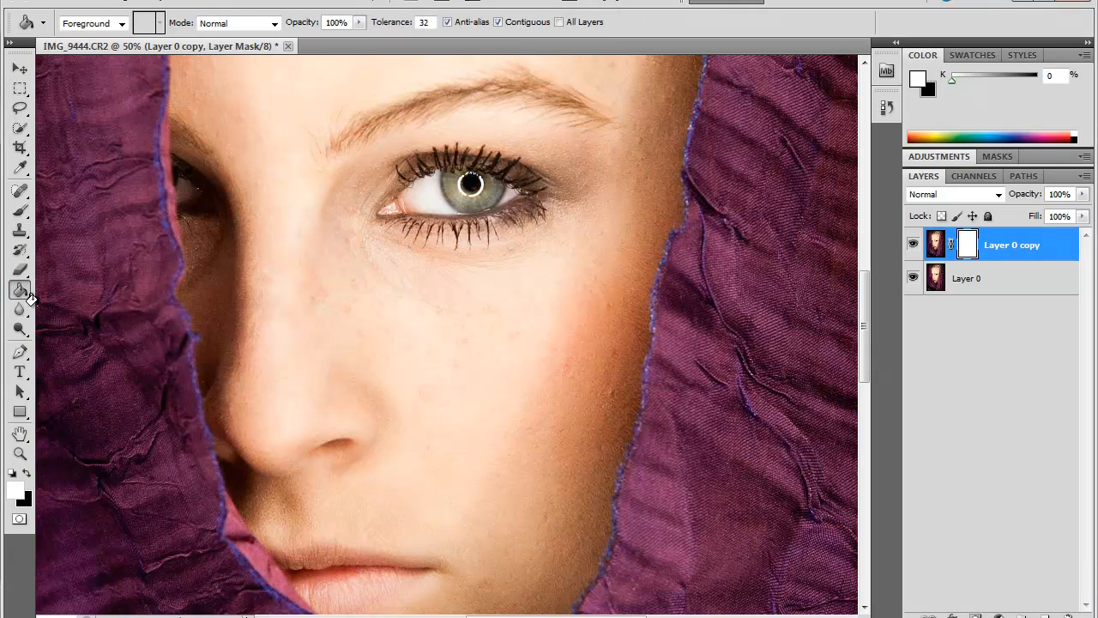
click(26, 474)
click(170, 362)
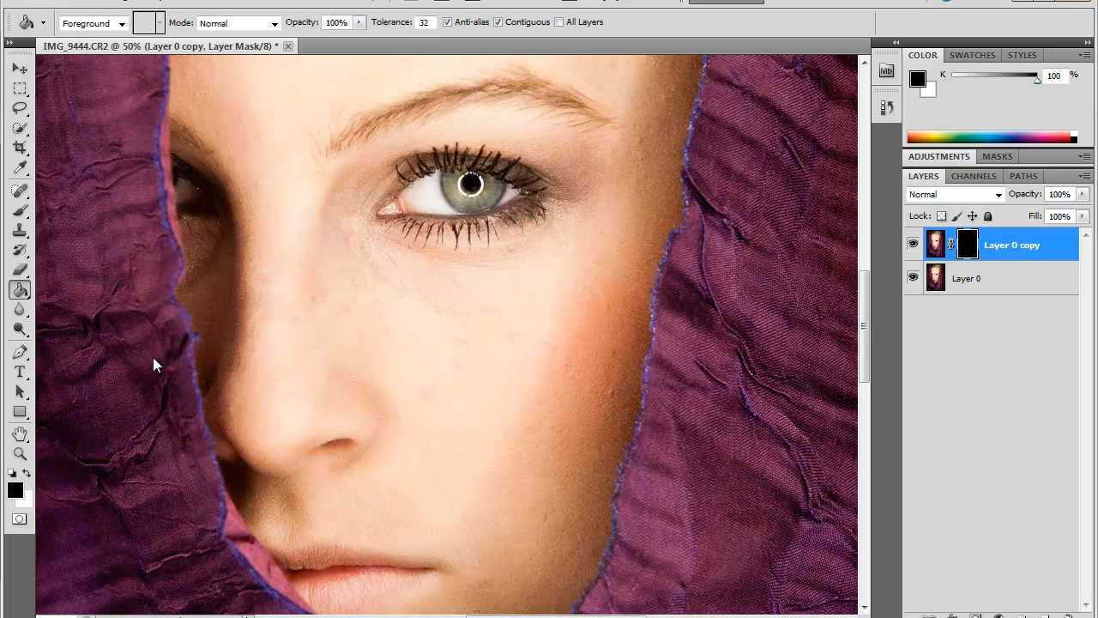
Set white as the foreground colour and choose the Brush tool with a size of 39 px
click(26, 475)
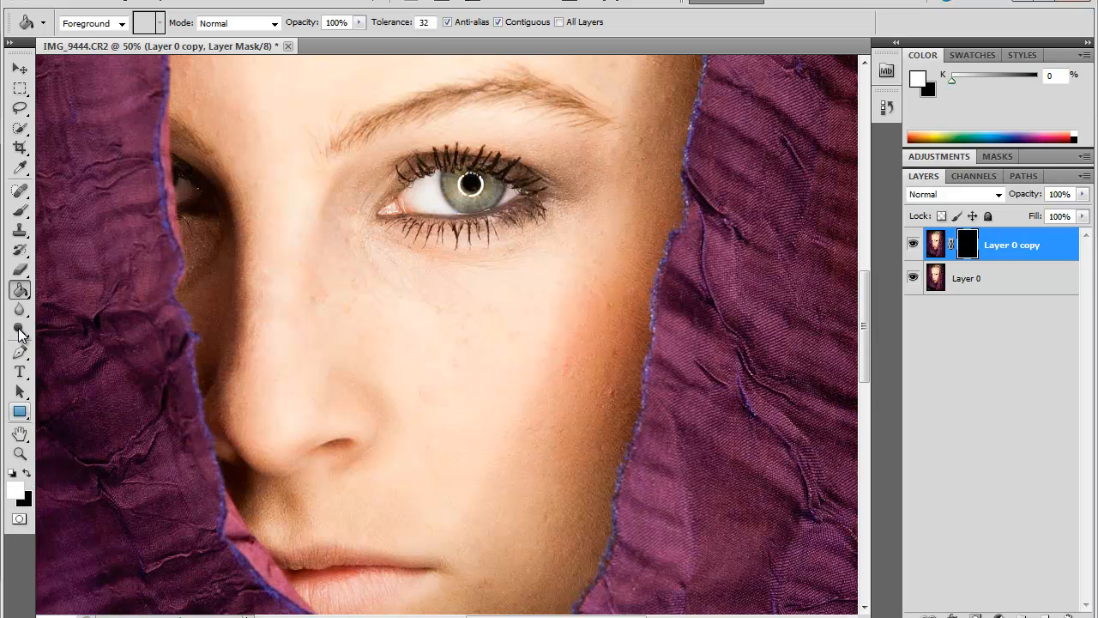
click(21, 214)
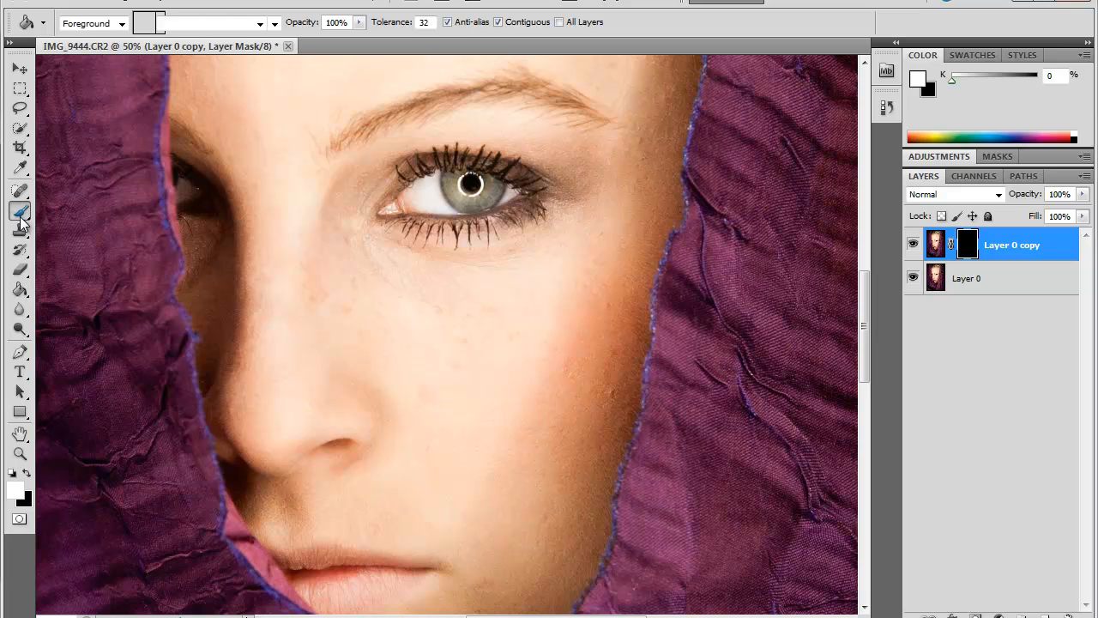
right_click(400, 195)
drag(432, 226, 454, 228)
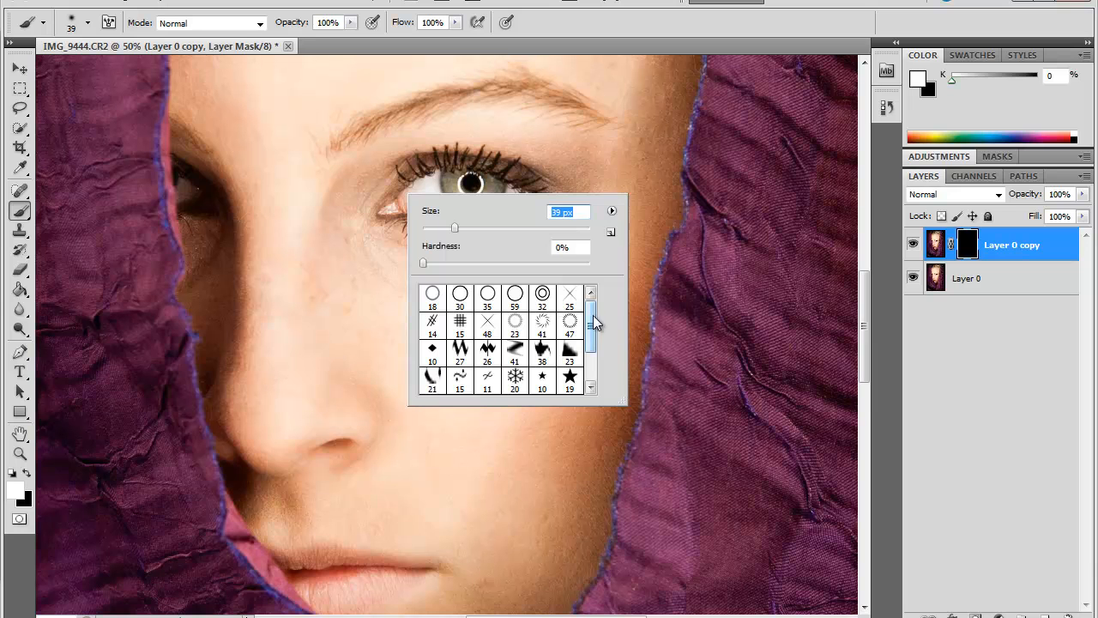
click(612, 211)
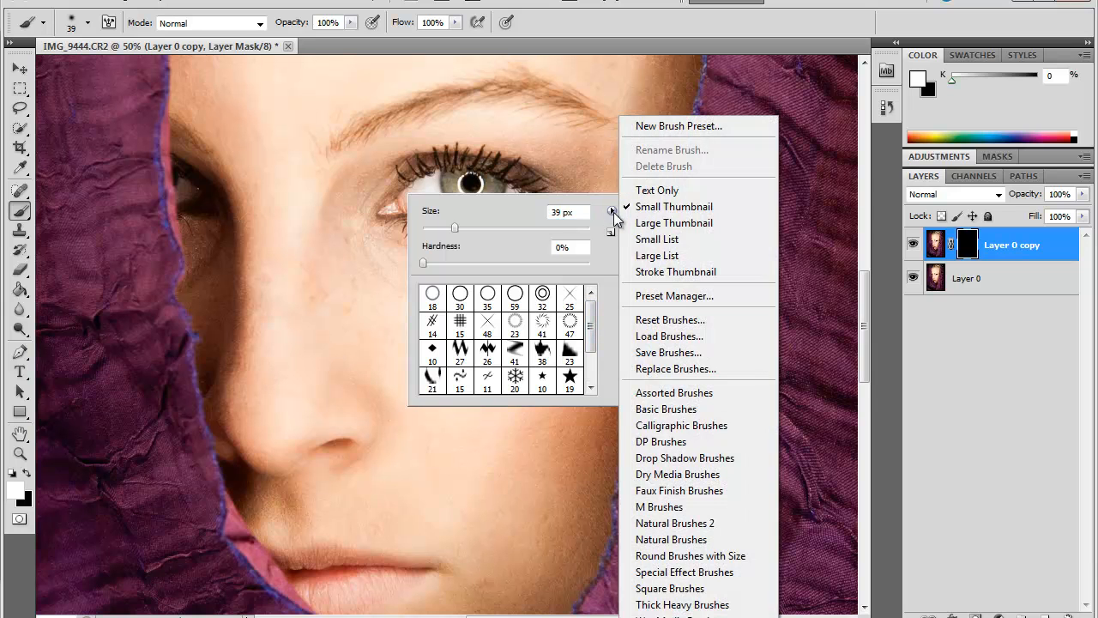
click(685, 409)
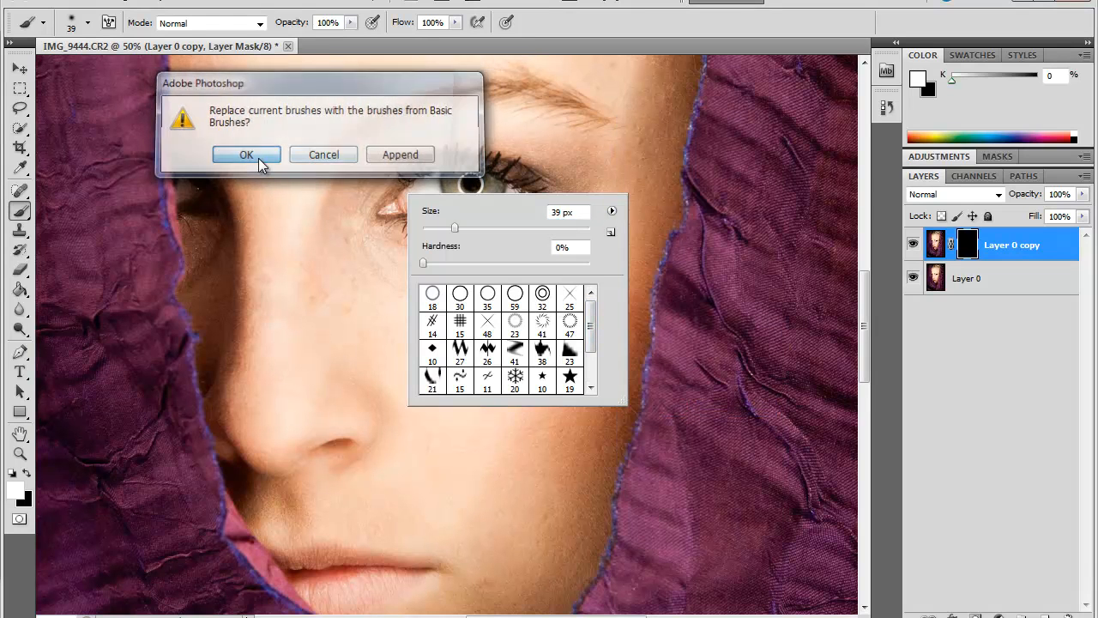
click(258, 158)
click(259, 155)
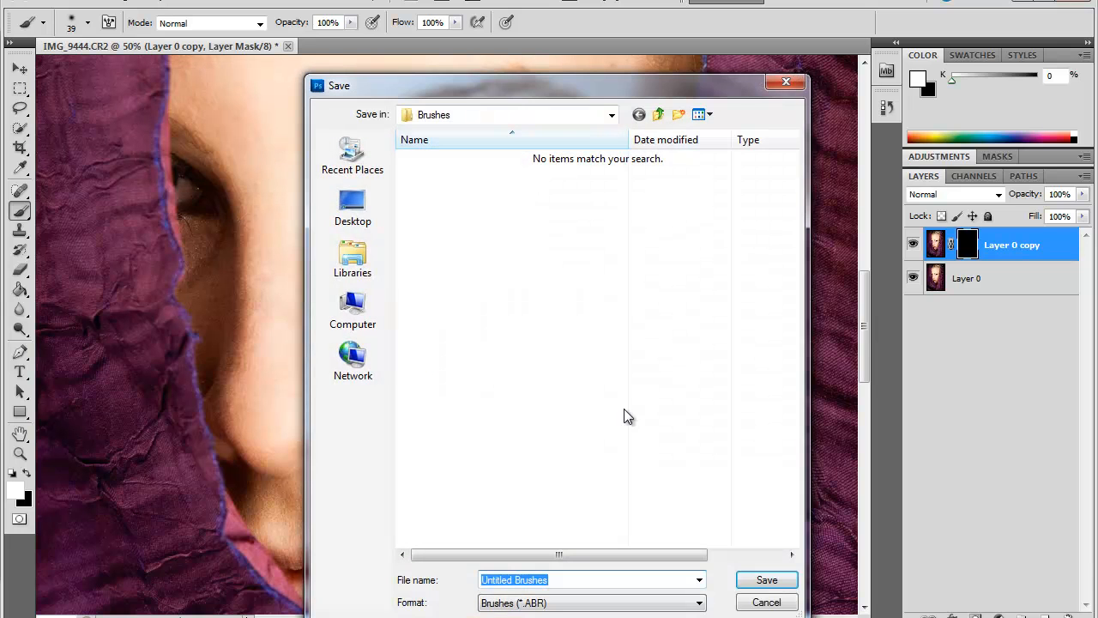
click(790, 79)
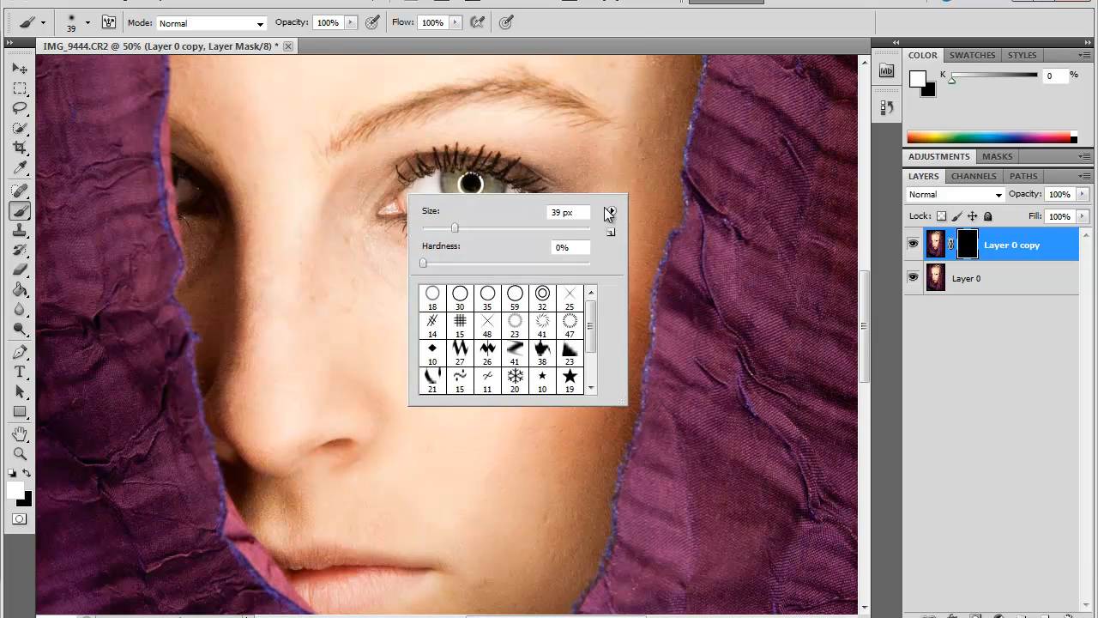
Replace the brush set with Basic Brushes without saving the current ones, and pick the soft round 65 px brush
click(611, 211)
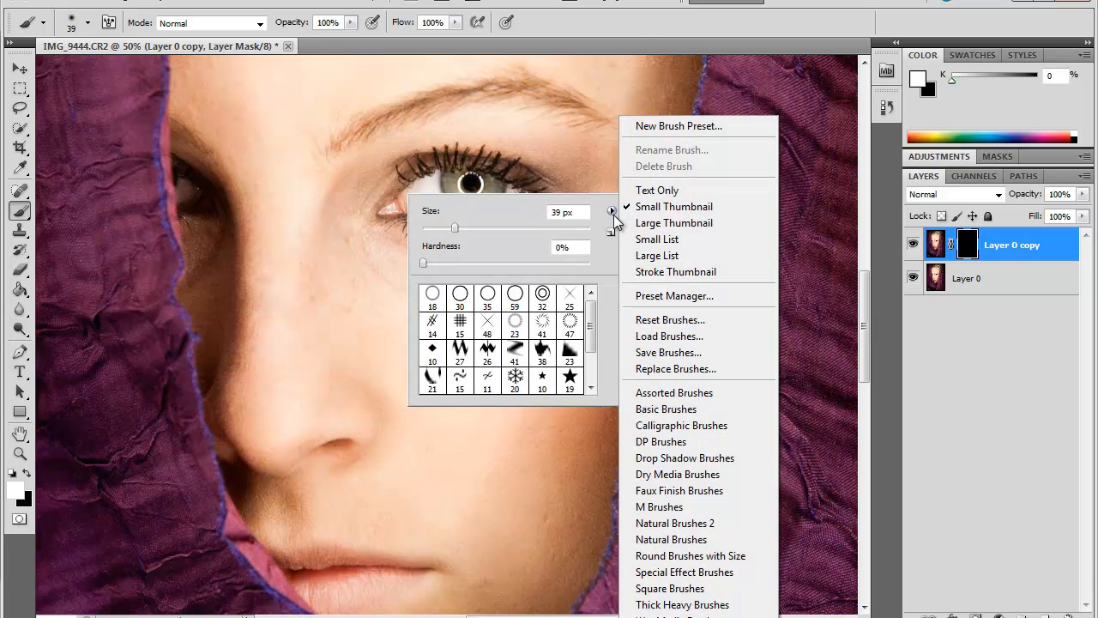
click(669, 409)
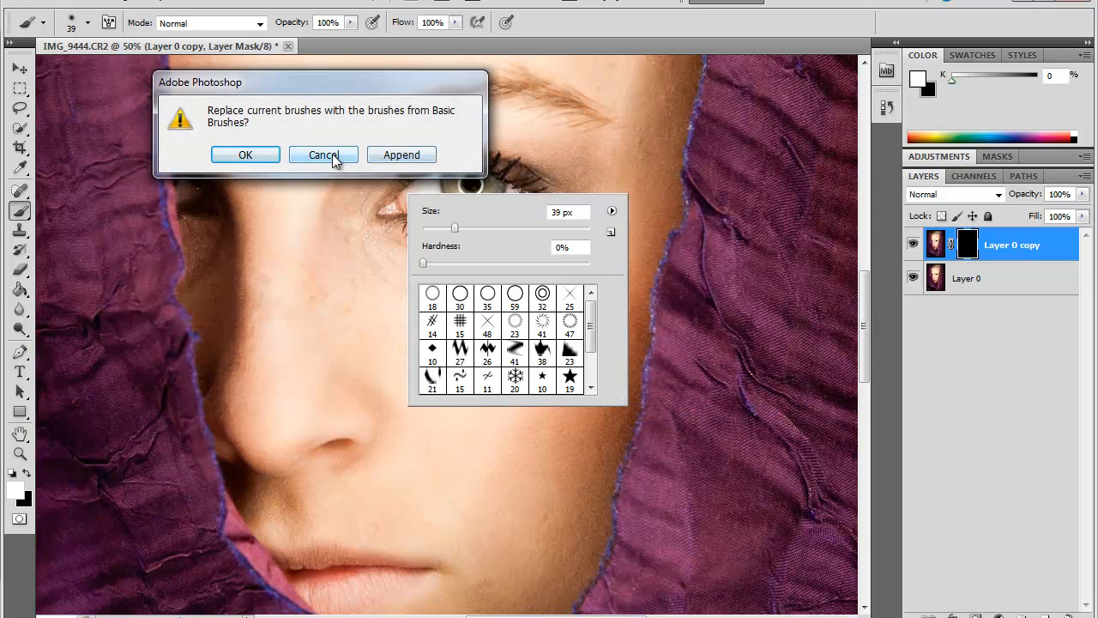
click(245, 162)
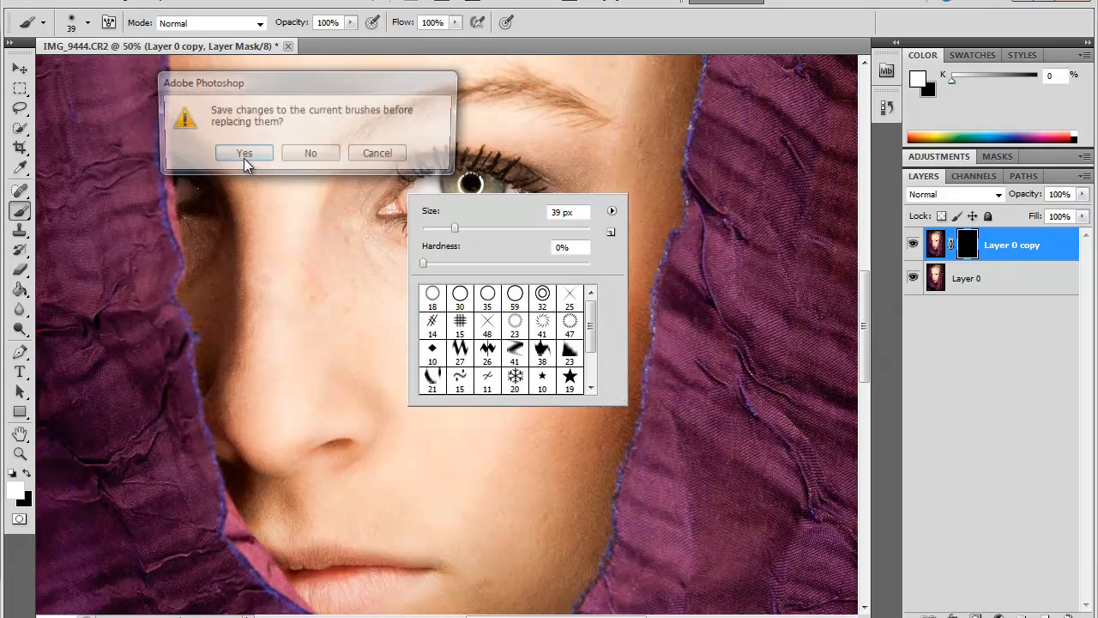
click(301, 154)
drag(590, 318, 589, 355)
click(540, 349)
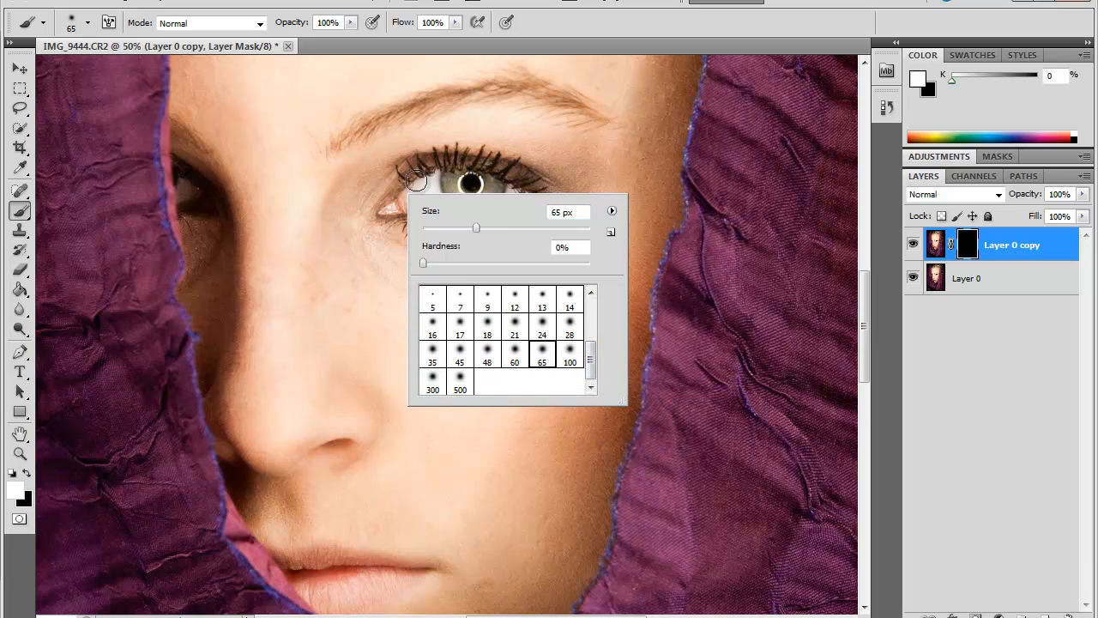
Paint white on the Layer 0 copy mask over the eye and lashes, and compare with the layer hidden
key(Return)
drag(417, 182, 495, 195)
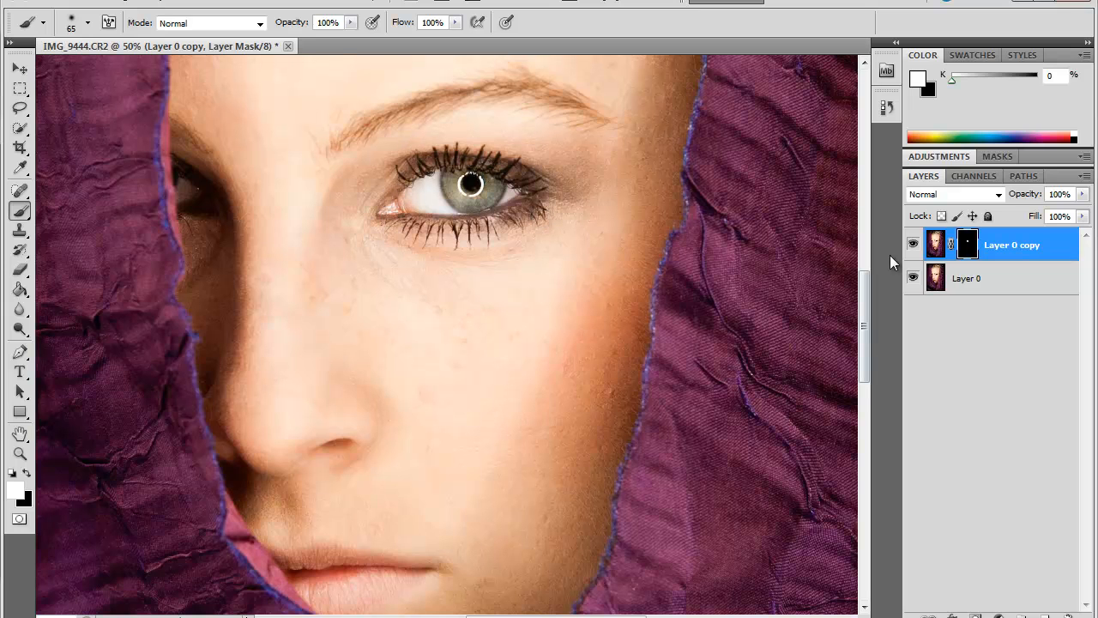
click(912, 245)
click(912, 245)
click(913, 245)
Load the RGB channel of Layer 0 as a selection, copy it to a new layer and place that layer above Layer 0 copy
click(966, 280)
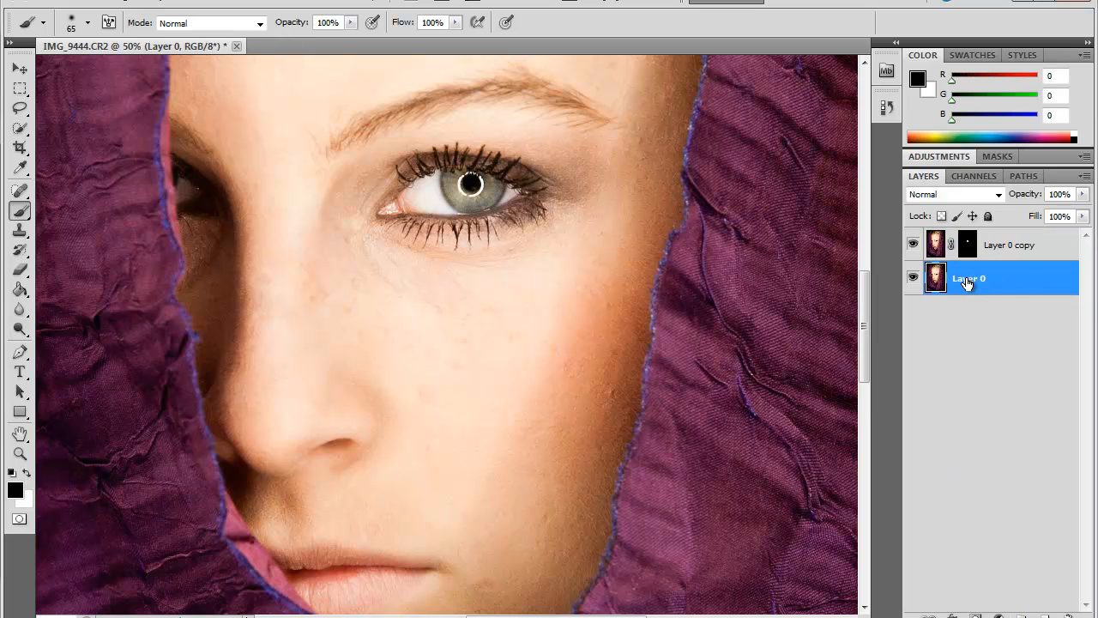
click(975, 177)
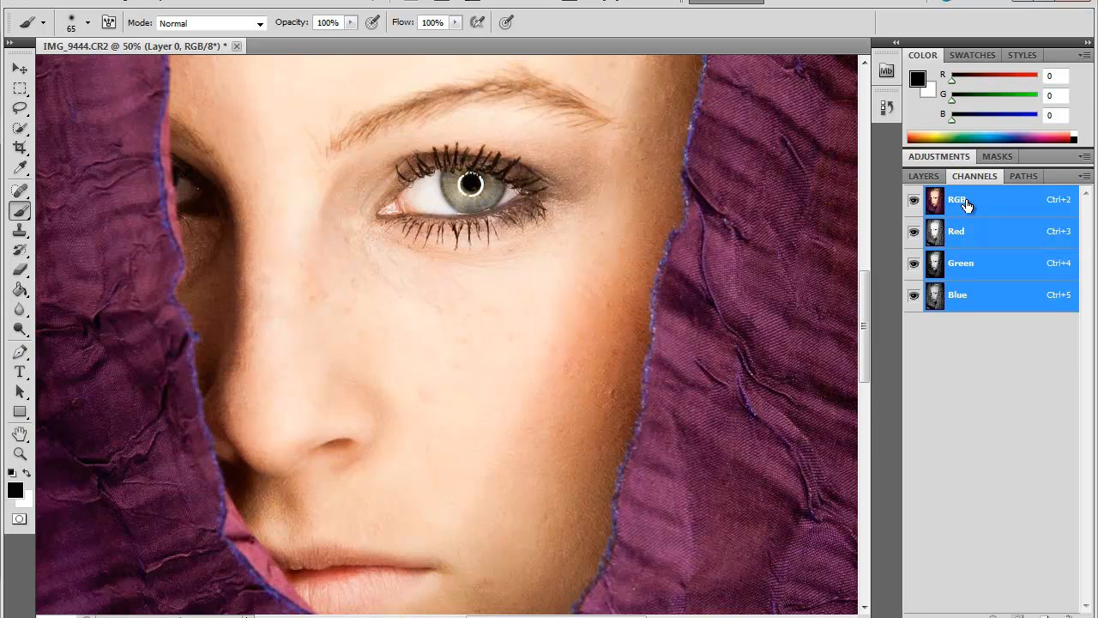
ctrl+click(964, 203)
click(920, 176)
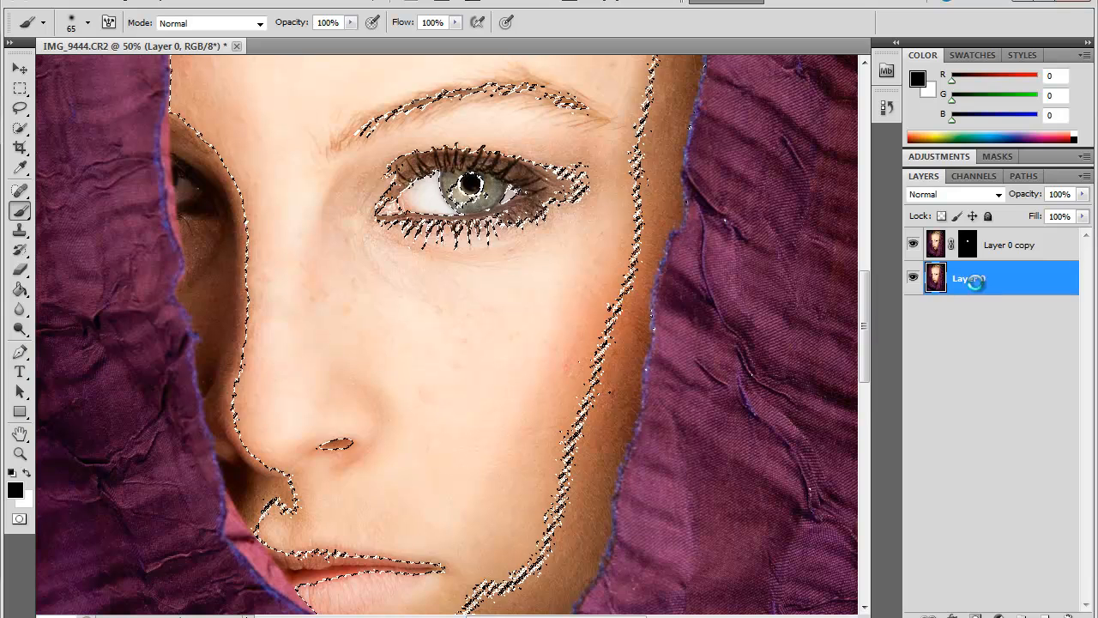
key(ctrl+j)
drag(975, 281, 976, 247)
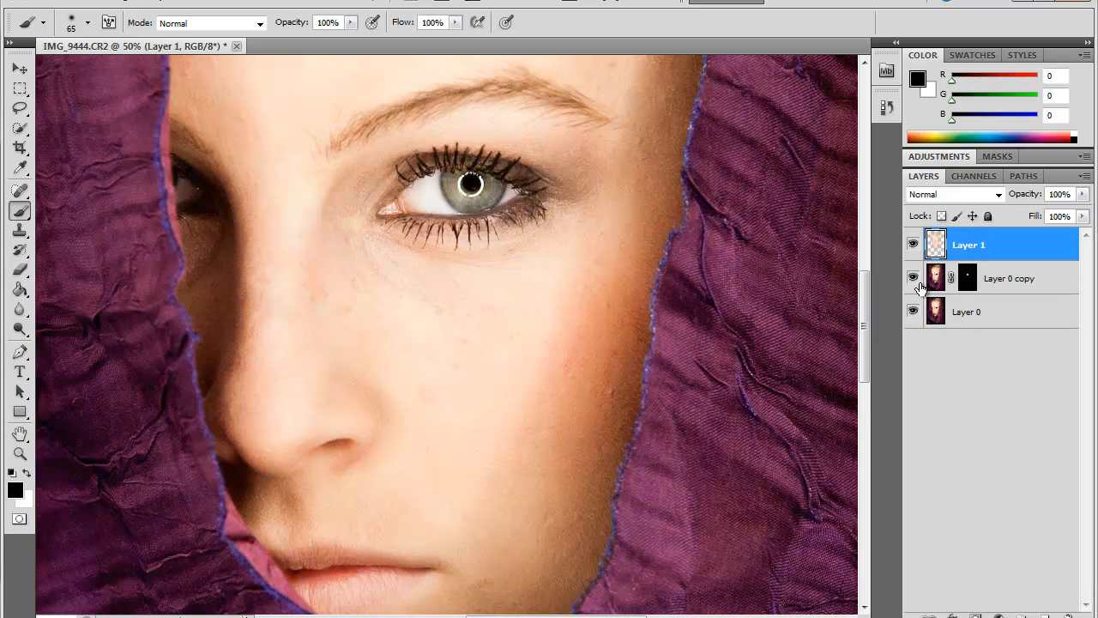
Hide the two lower layers to view the copied highlights alone, and show them again
click(914, 310)
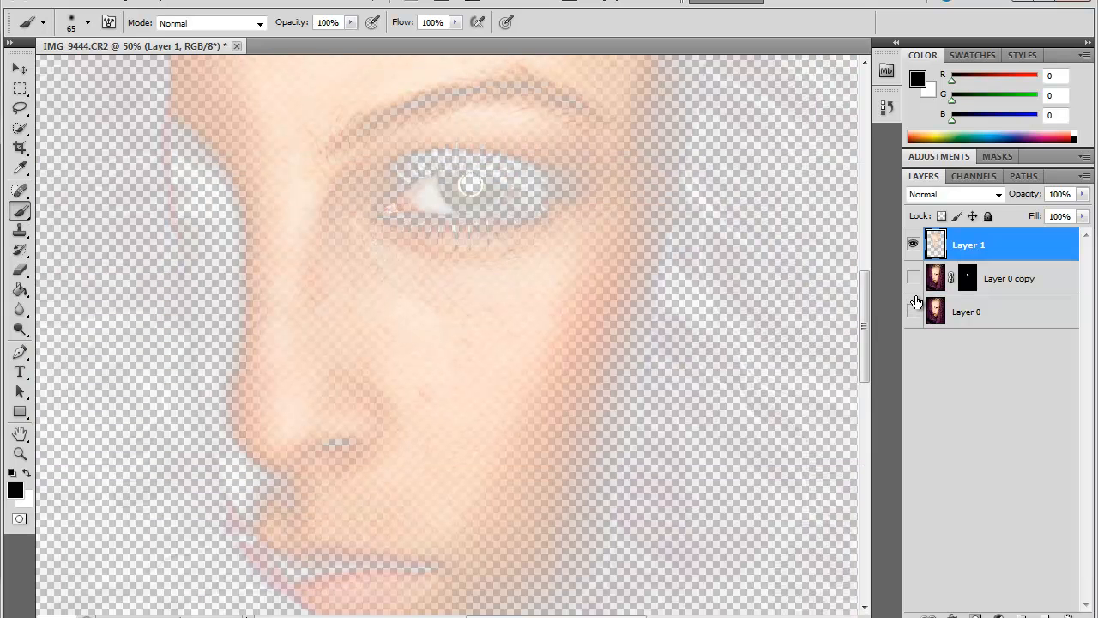
click(914, 311)
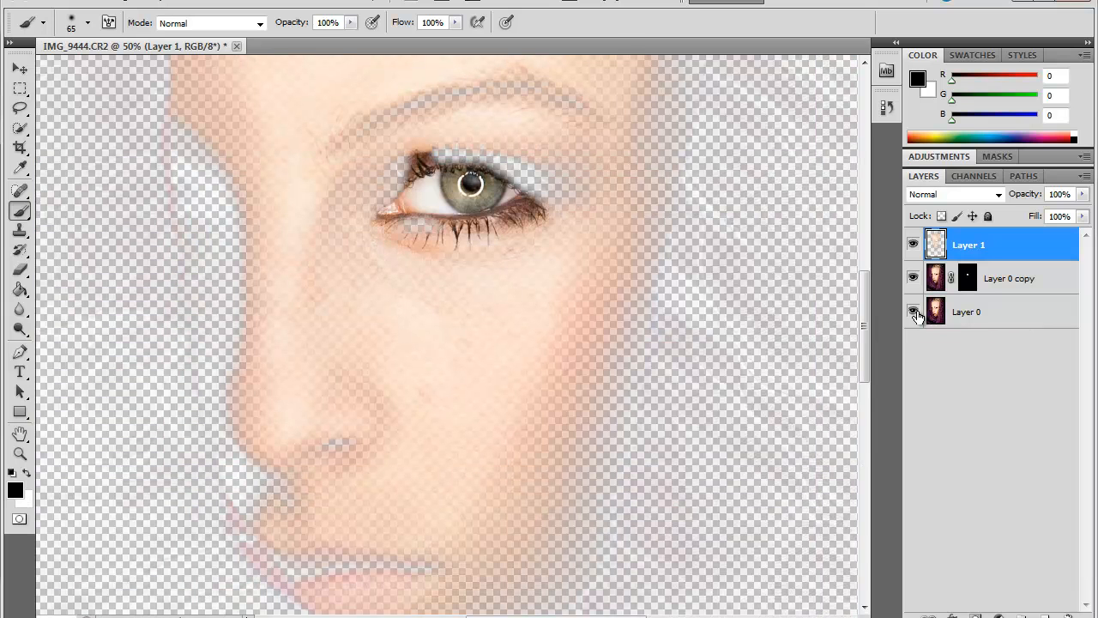
Apply a Gaussian Blur with a 14.8 pixel radius to Layer 1, with all layers visible
click(915, 313)
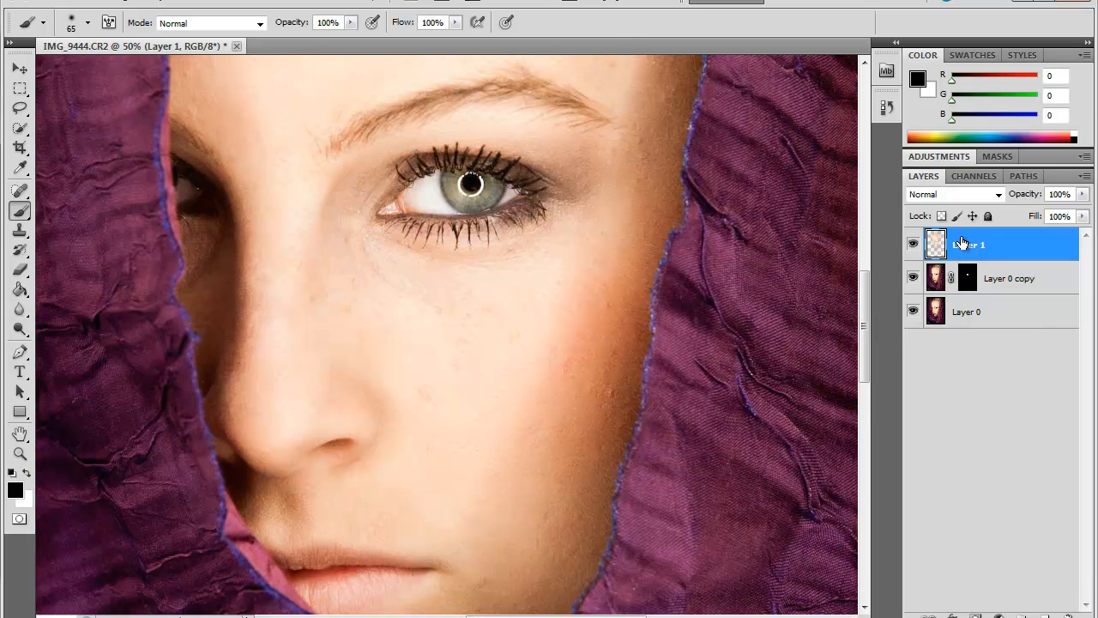
click(246, 1)
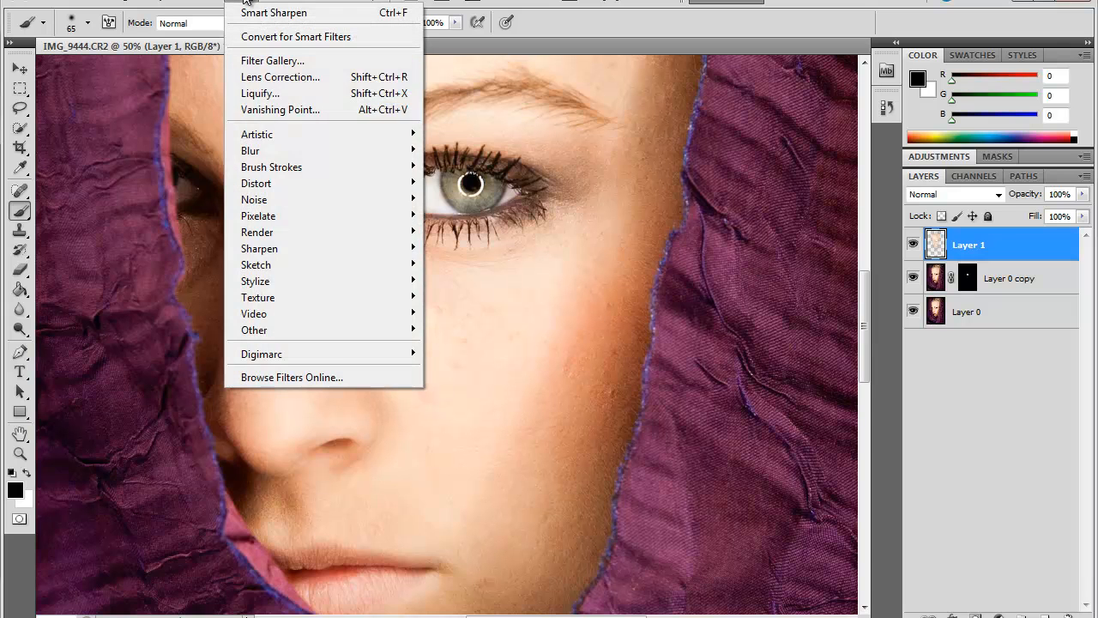
mouse_move(266, 150)
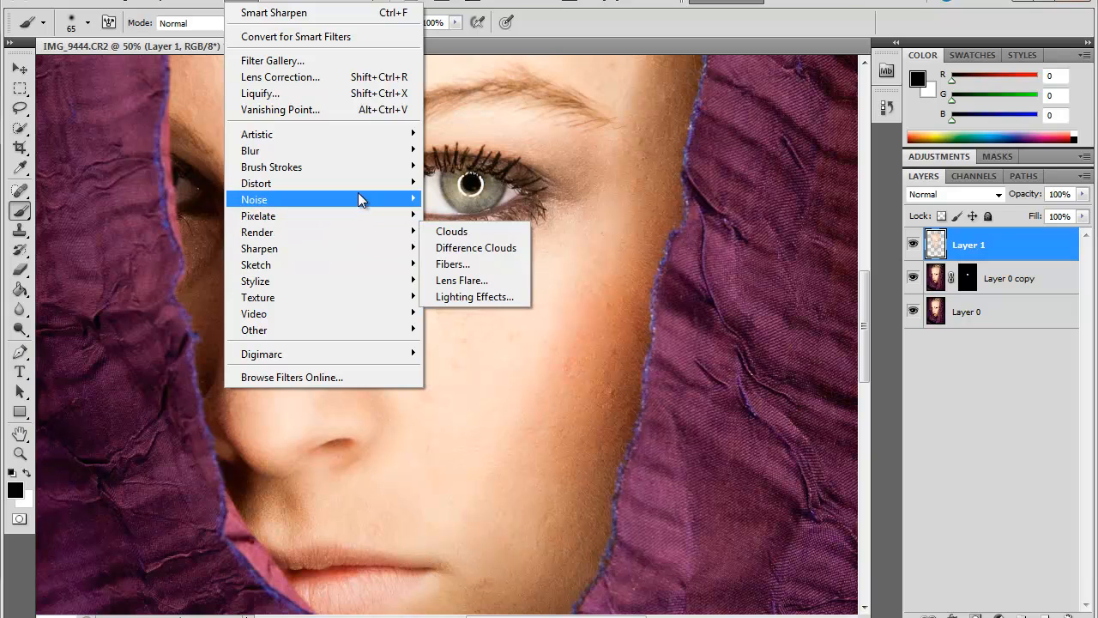
mouse_move(376, 154)
click(442, 215)
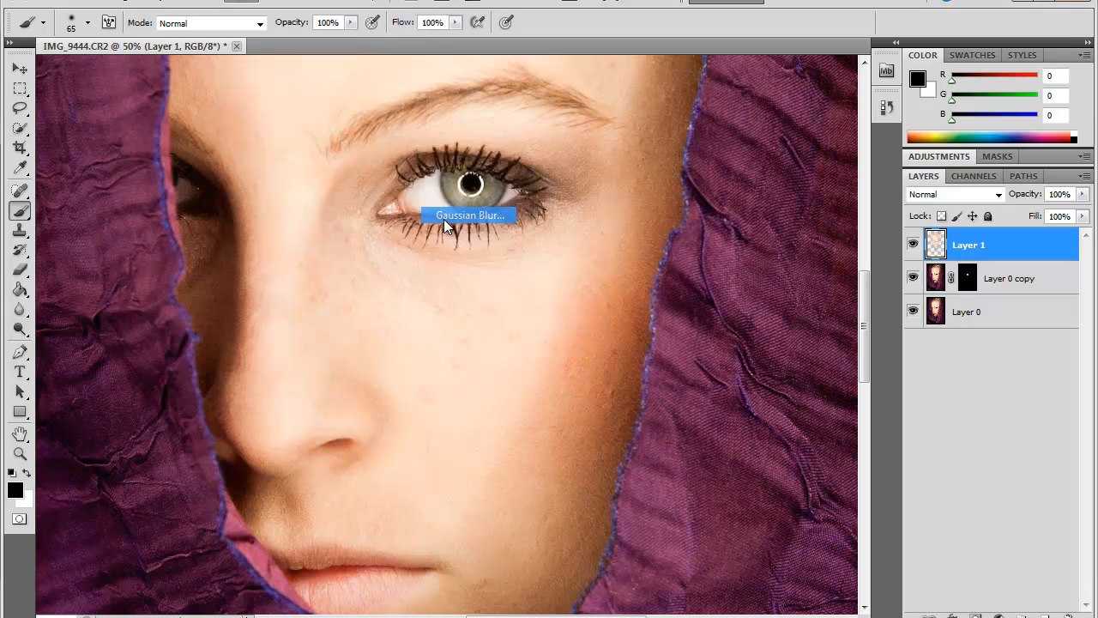
drag(553, 121, 800, 233)
mouse_move(743, 483)
mouse_down()
mouse_move(786, 482)
mouse_move(764, 478)
mouse_up()
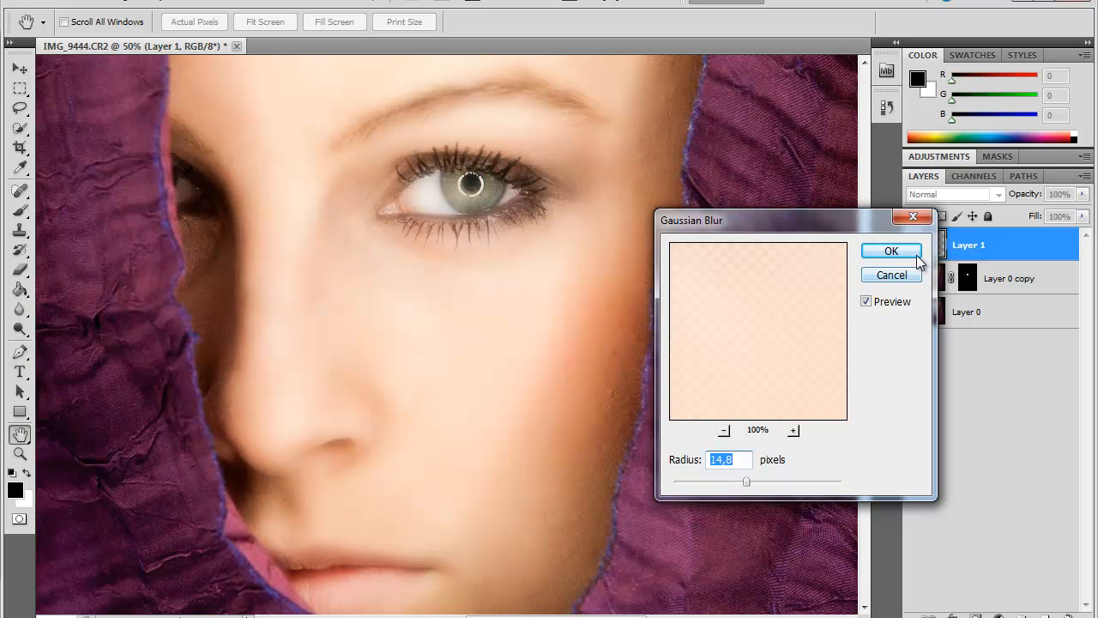
click(891, 251)
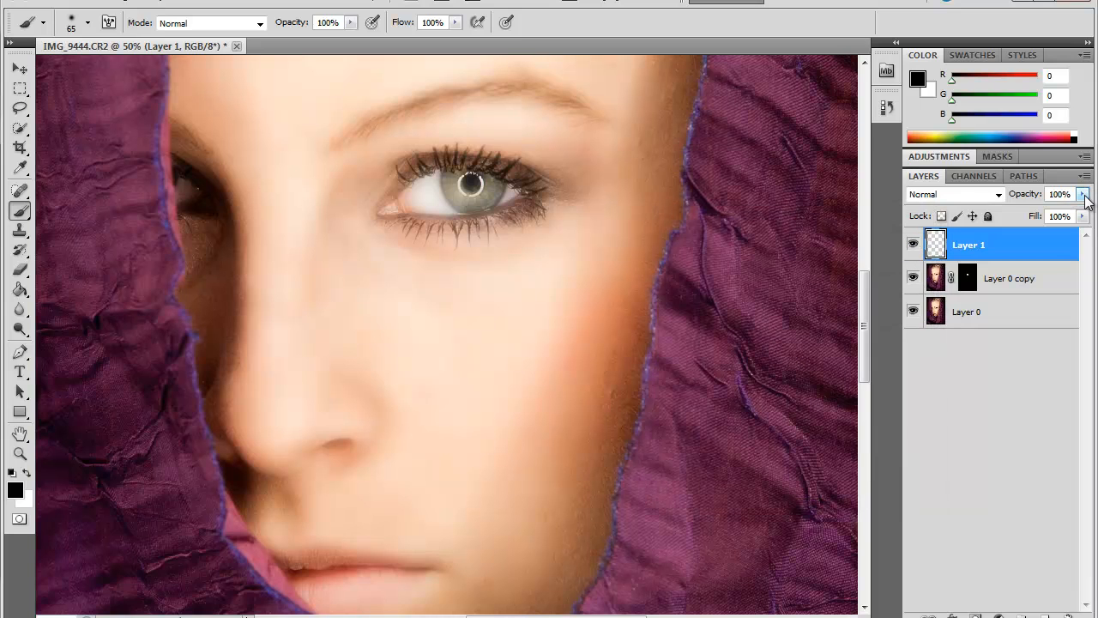
Lower the opacity of Layer 1 to 25% and compare the portrait with the layer hidden and shown
drag(1085, 198, 1040, 212)
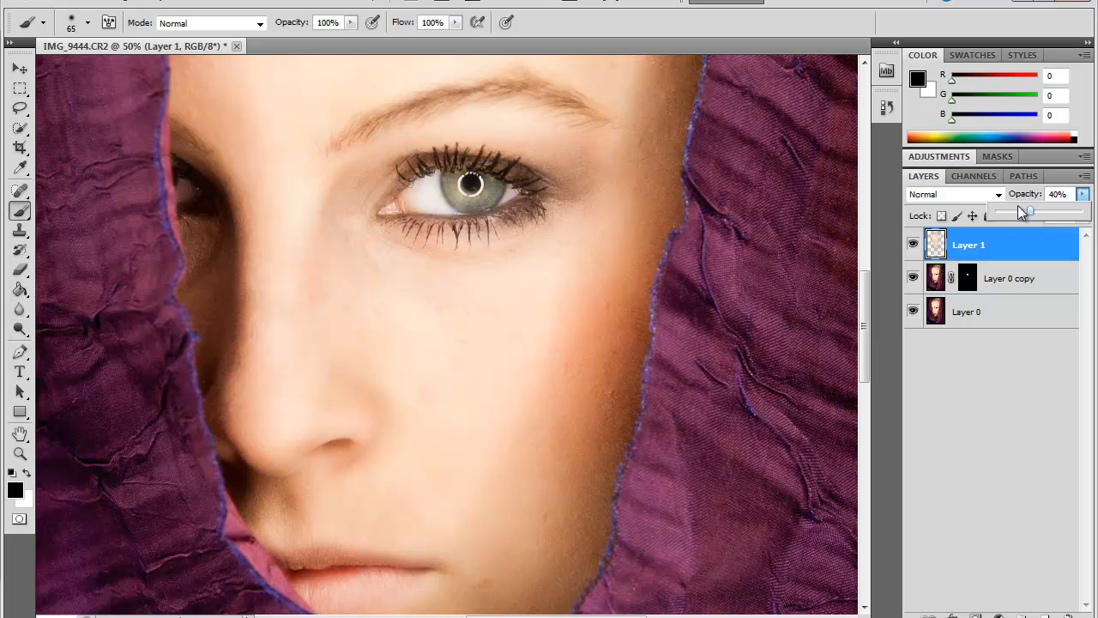
click(915, 246)
click(914, 245)
click(914, 246)
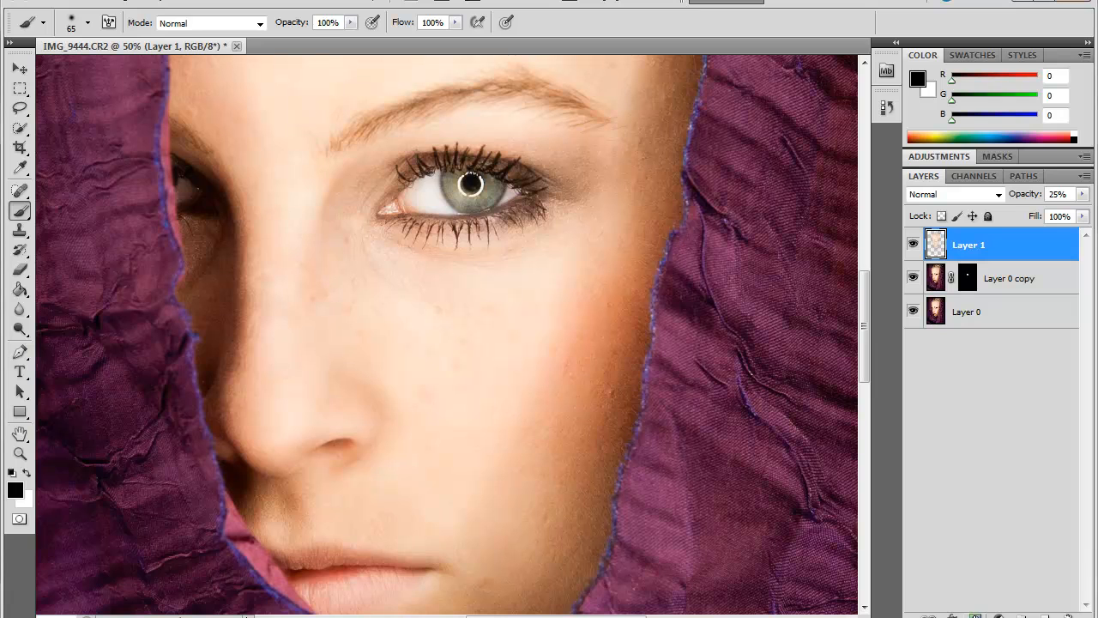
Add a layer mask to Layer 1 and paint black on it over the eye and lips to remove the blur there
click(975, 614)
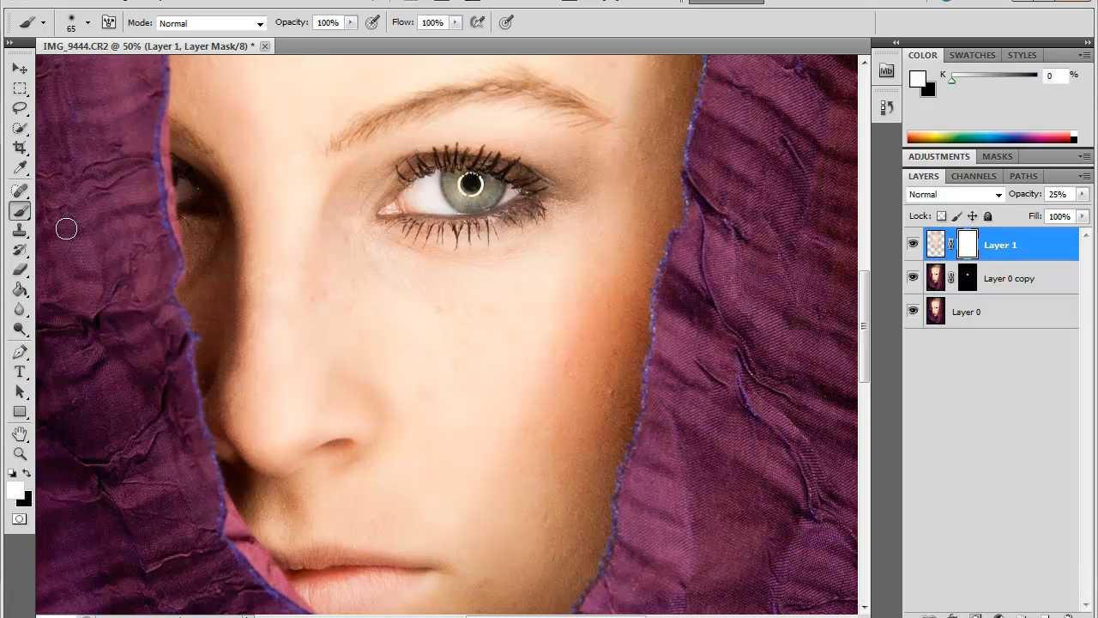
click(27, 472)
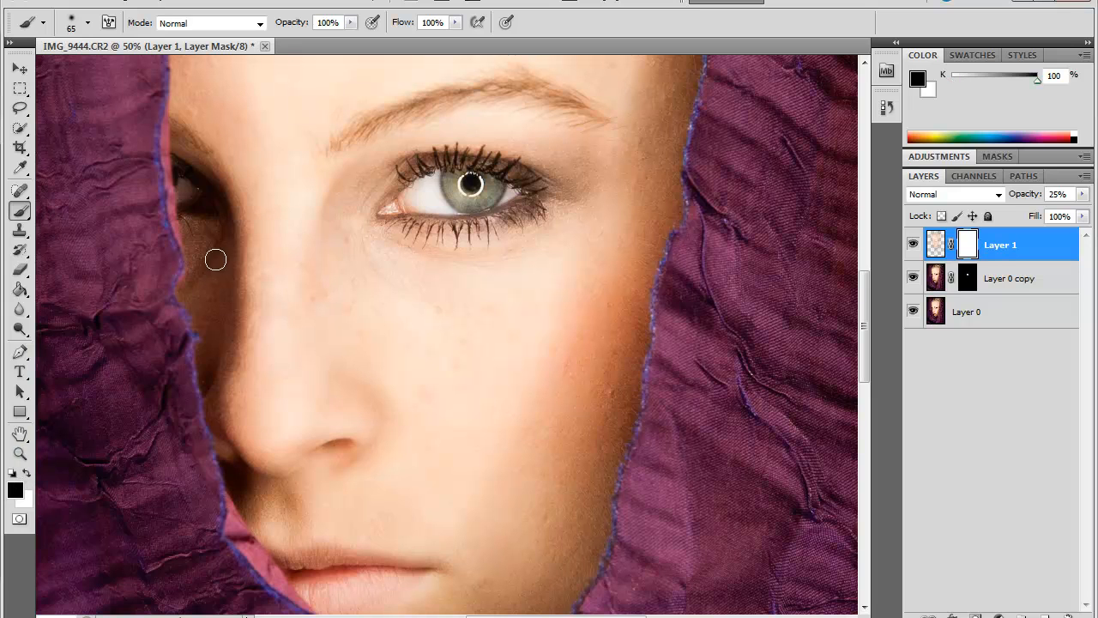
mouse_move(400, 192)
mouse_down()
mouse_move(496, 200)
mouse_move(495, 186)
mouse_move(510, 182)
mouse_move(452, 206)
mouse_move(487, 201)
mouse_move(419, 183)
mouse_move(413, 208)
mouse_move(461, 189)
mouse_move(513, 209)
mouse_move(462, 194)
mouse_up()
drag(339, 573, 395, 347)
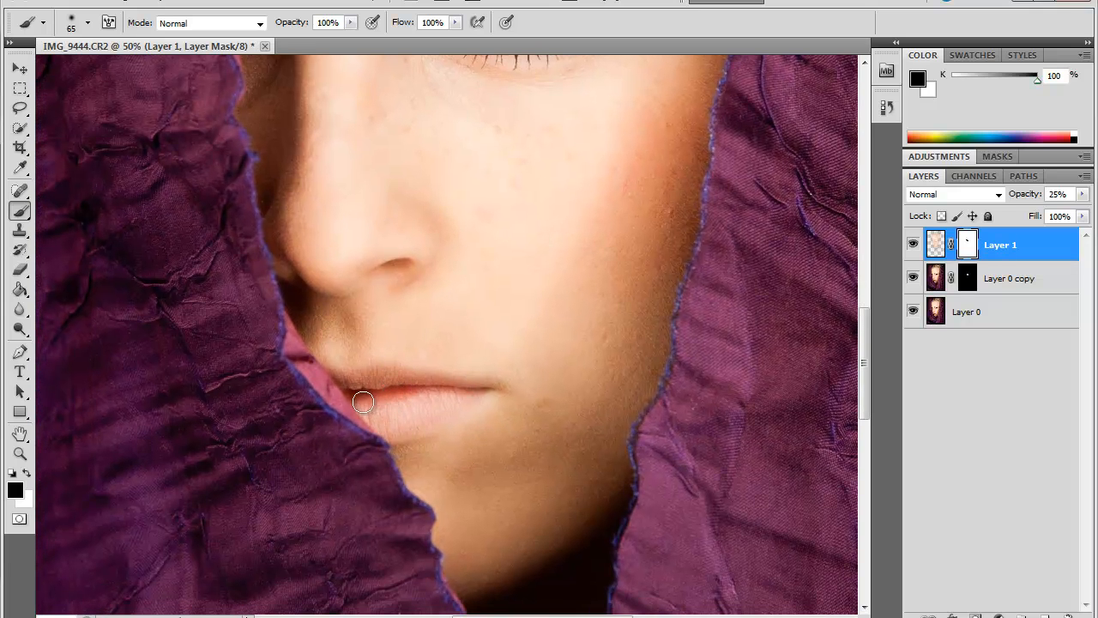
mouse_move(442, 391)
mouse_down()
mouse_move(484, 394)
mouse_move(416, 394)
mouse_move(539, 360)
mouse_move(370, 398)
mouse_move(482, 391)
mouse_move(433, 391)
mouse_move(392, 417)
mouse_up()
mouse_move(332, 380)
mouse_down()
mouse_move(380, 401)
mouse_move(475, 394)
mouse_move(421, 385)
mouse_move(356, 396)
mouse_move(377, 398)
mouse_move(382, 368)
mouse_up()
key(space)
drag(380, 225, 468, 410)
drag(486, 218, 457, 357)
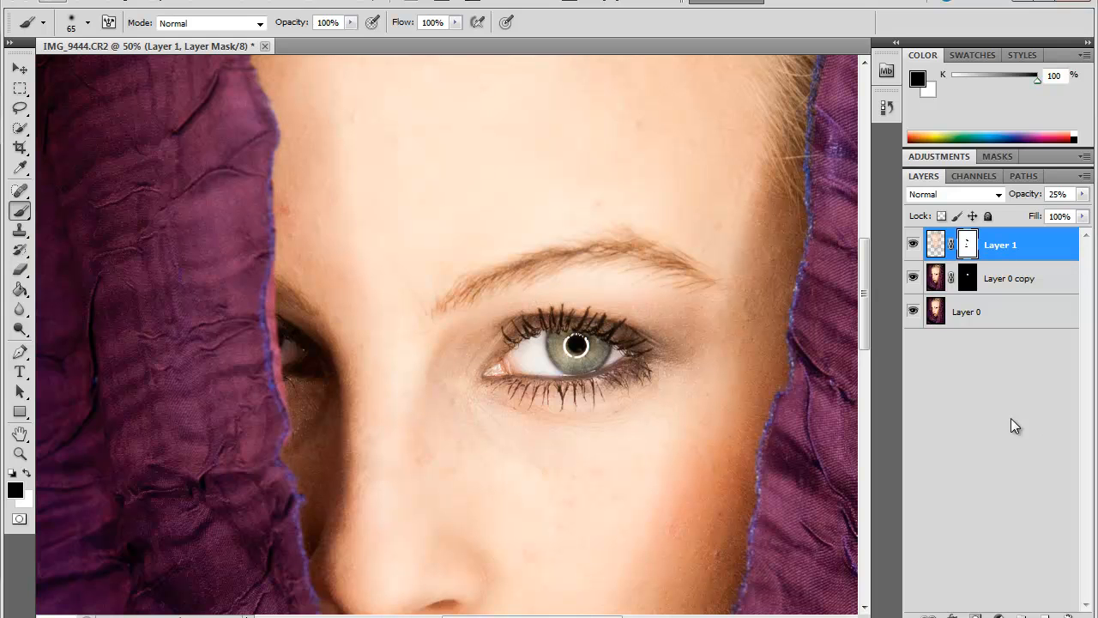
Add a Black & White adjustment layer above Layer 1
click(19, 454)
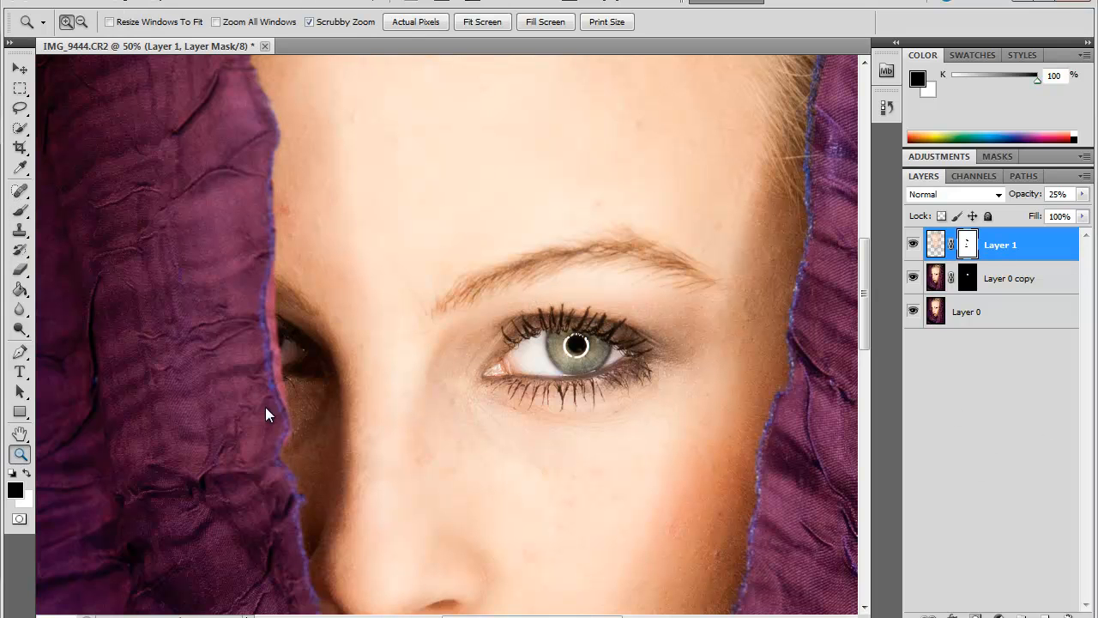
alt+click(399, 368)
alt+click(400, 368)
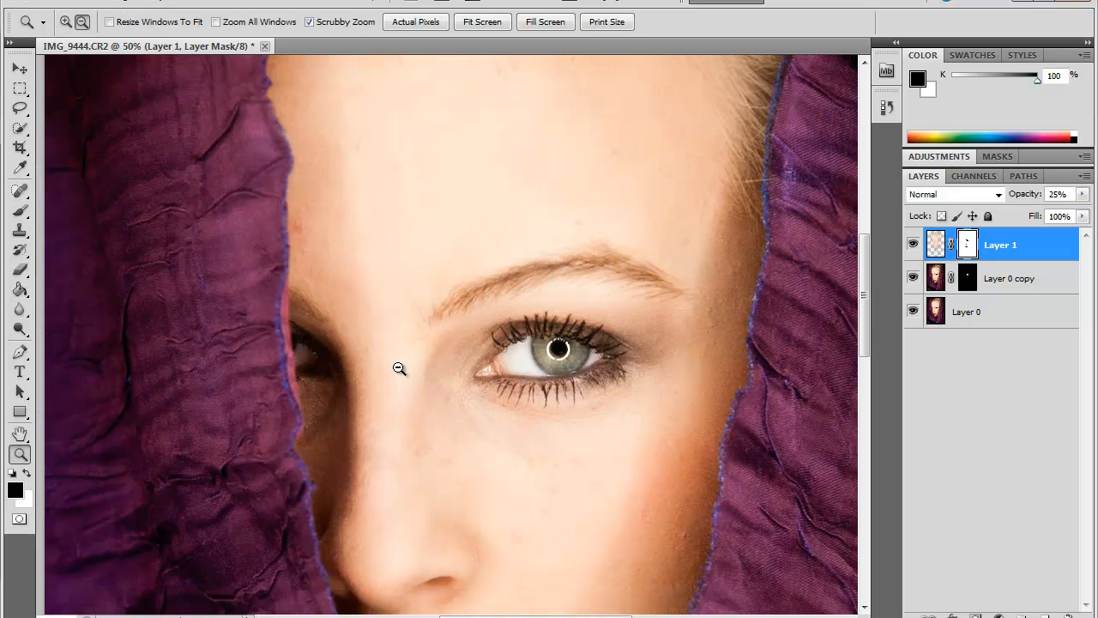
drag(578, 459, 567, 376)
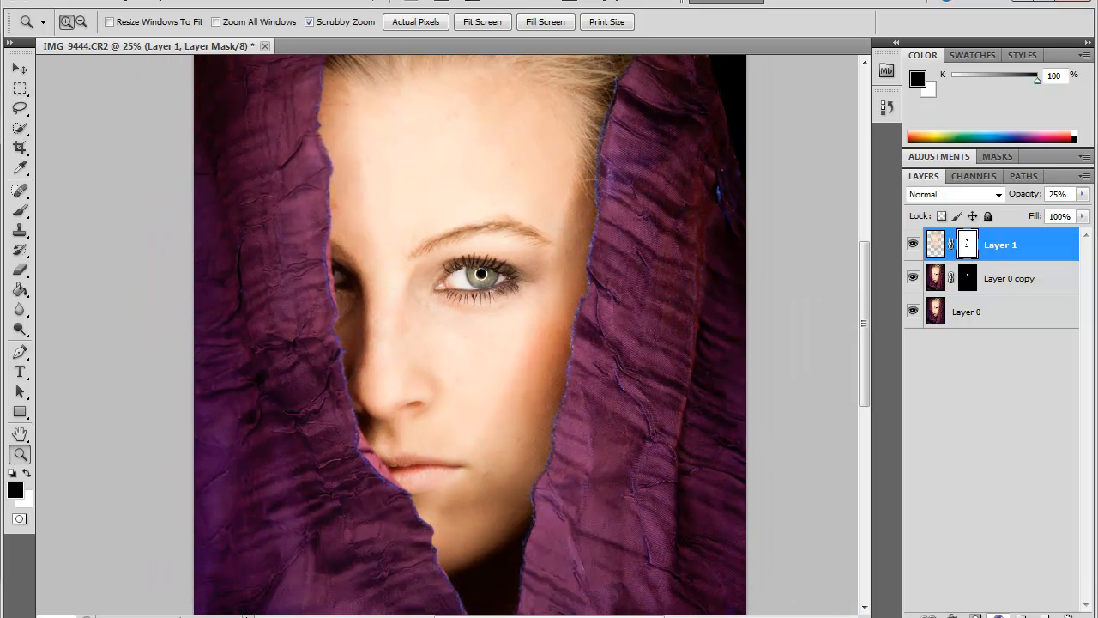
click(998, 615)
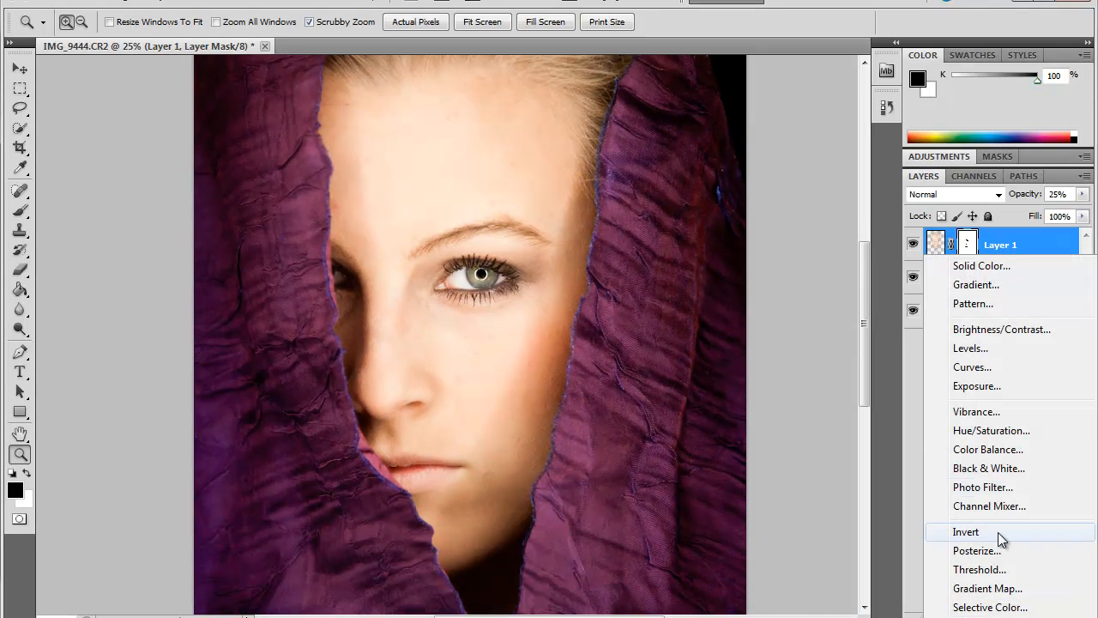
click(986, 466)
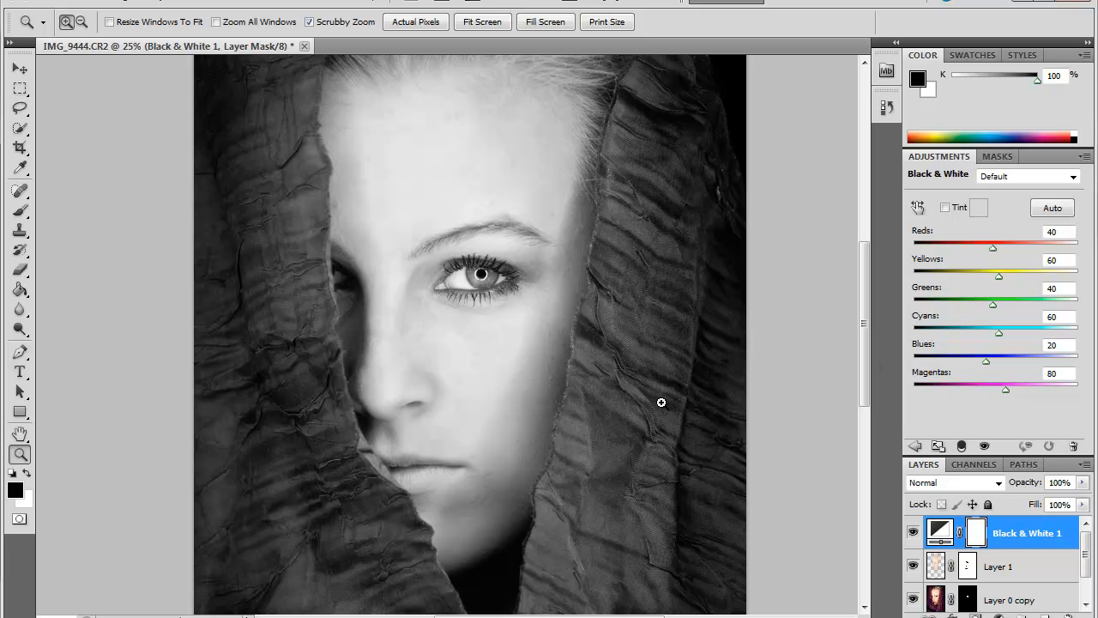
Set the Black & White mix to Magentas -59, Blues -116, Cyans 30, Greens 28, Yellows 85 and Reds 64
drag(1005, 391, 968, 394)
mouse_move(962, 396)
mouse_down()
mouse_move(905, 400)
mouse_move(977, 394)
mouse_move(960, 394)
mouse_up()
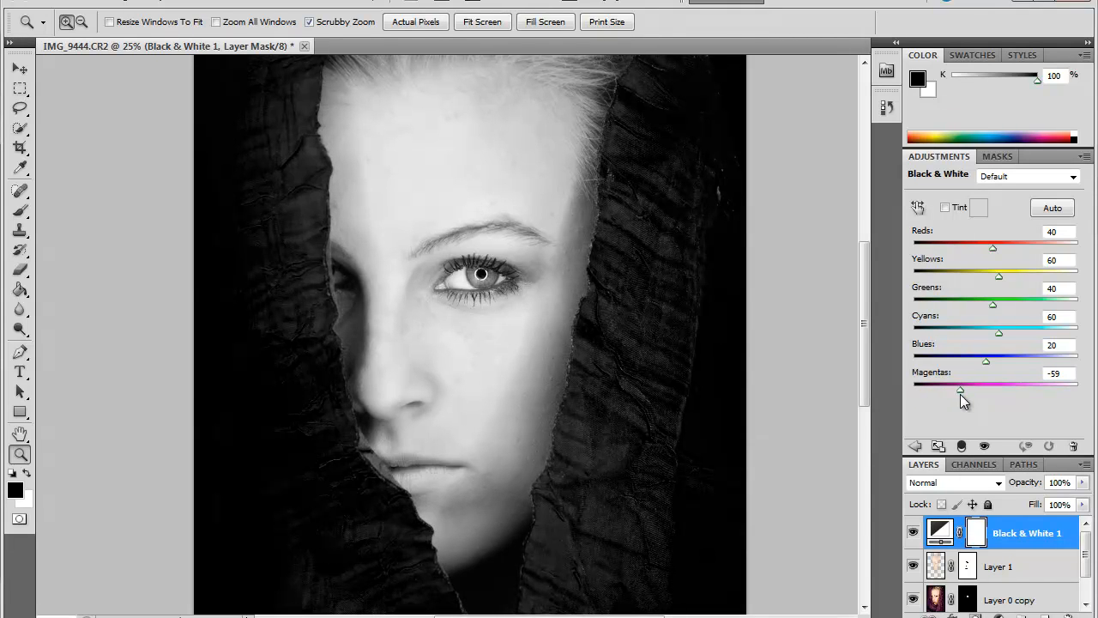
drag(986, 361, 942, 370)
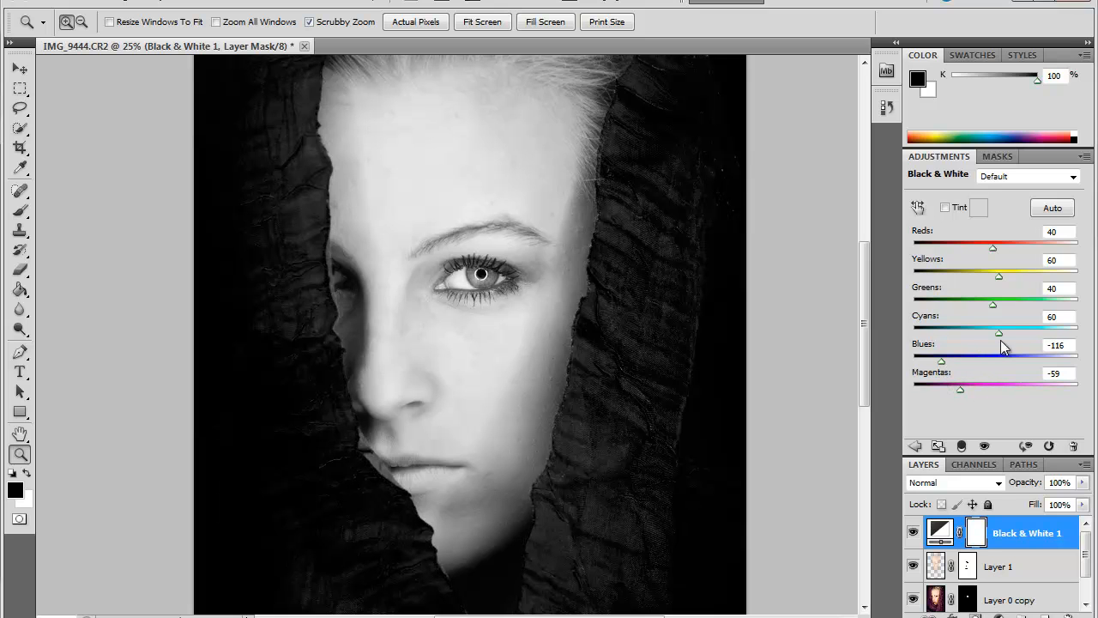
mouse_move(997, 332)
mouse_down()
mouse_move(936, 341)
mouse_move(1013, 339)
mouse_move(926, 346)
mouse_move(1077, 334)
mouse_move(951, 353)
mouse_move(1011, 349)
mouse_move(984, 345)
mouse_move(988, 321)
mouse_up()
drag(991, 302, 1000, 248)
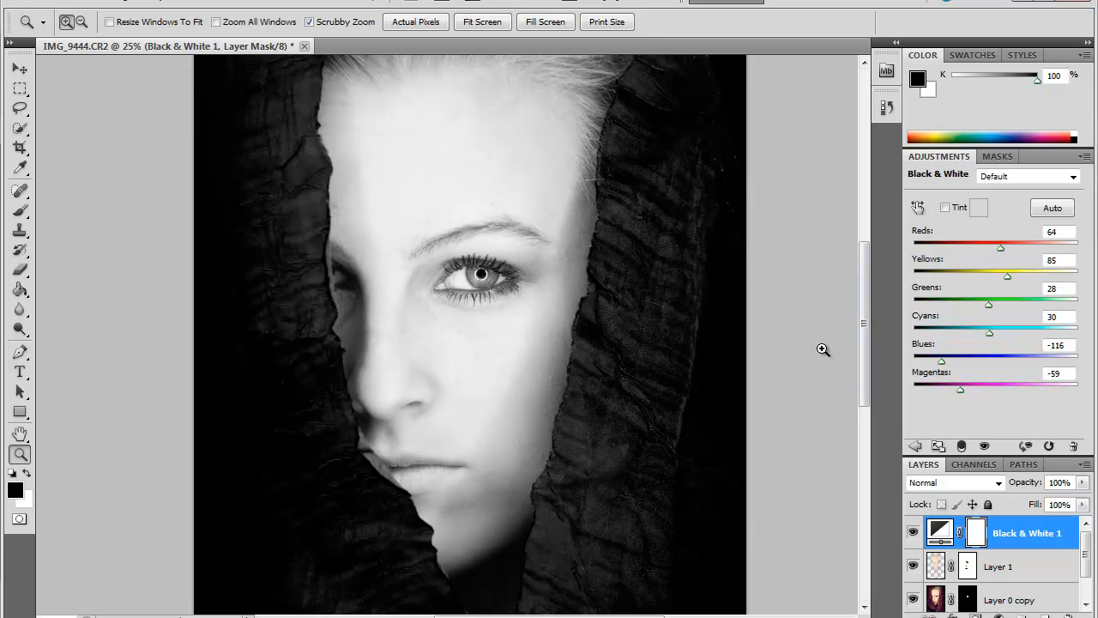
Add a Brightness/Contrast adjustment layer with brightness 4 and contrast 4, and compare the image with it hidden
scroll(772, 346, down, 10)
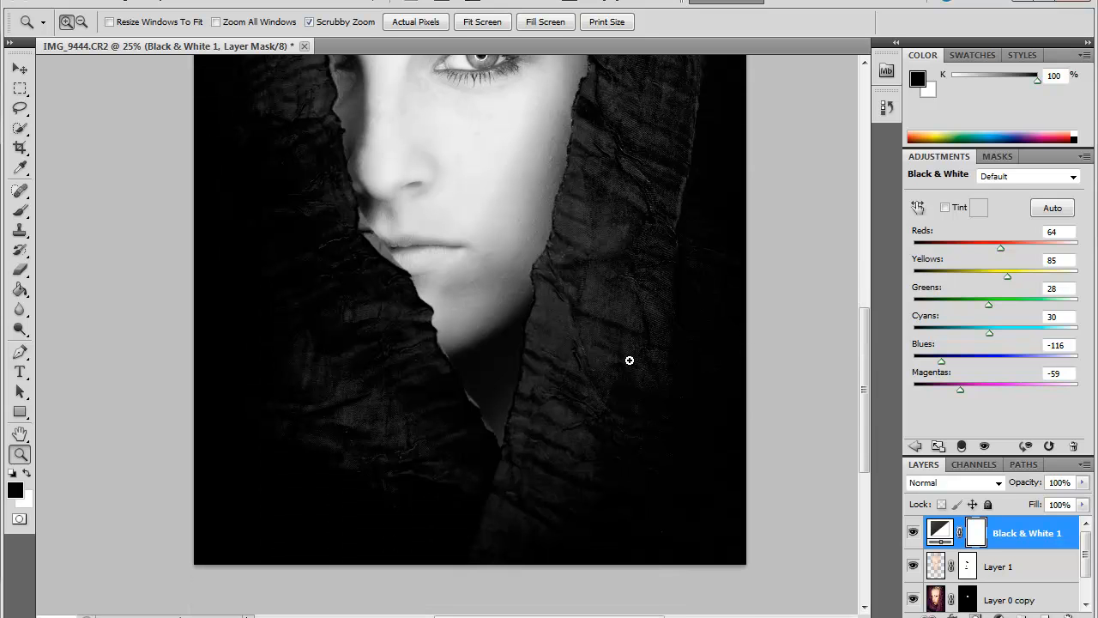
alt+click(494, 242)
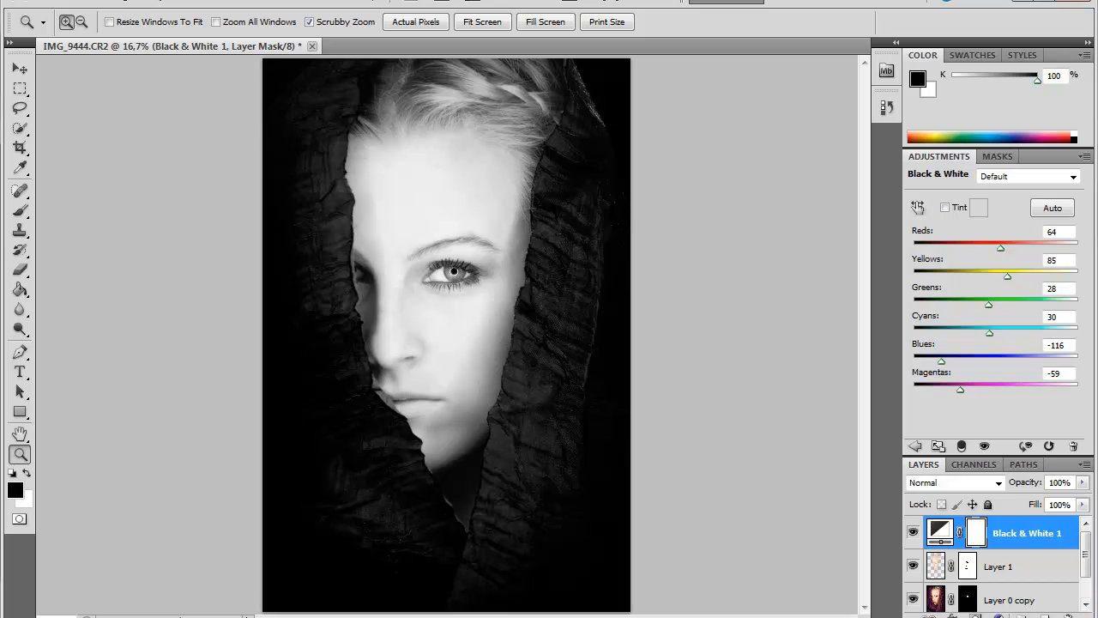
click(997, 614)
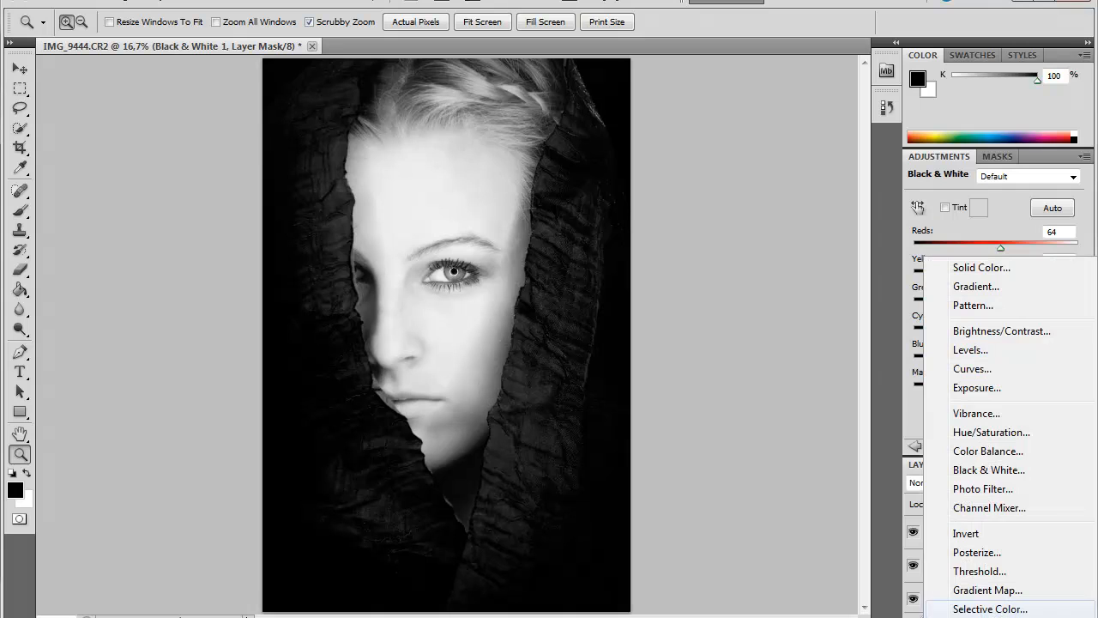
click(997, 324)
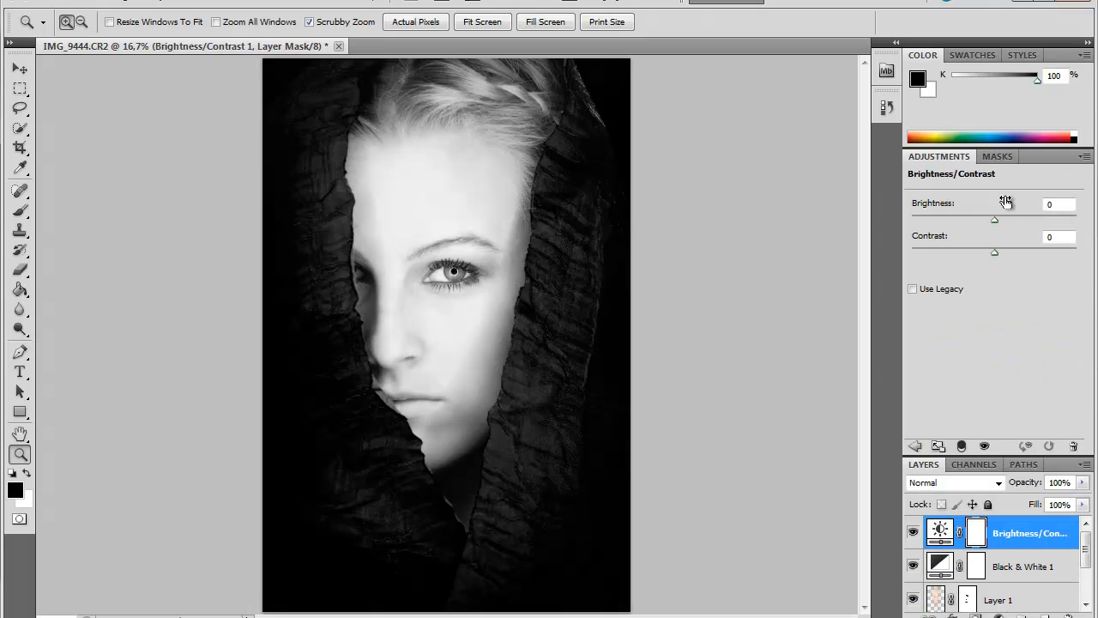
drag(996, 251, 996, 220)
click(913, 533)
click(912, 534)
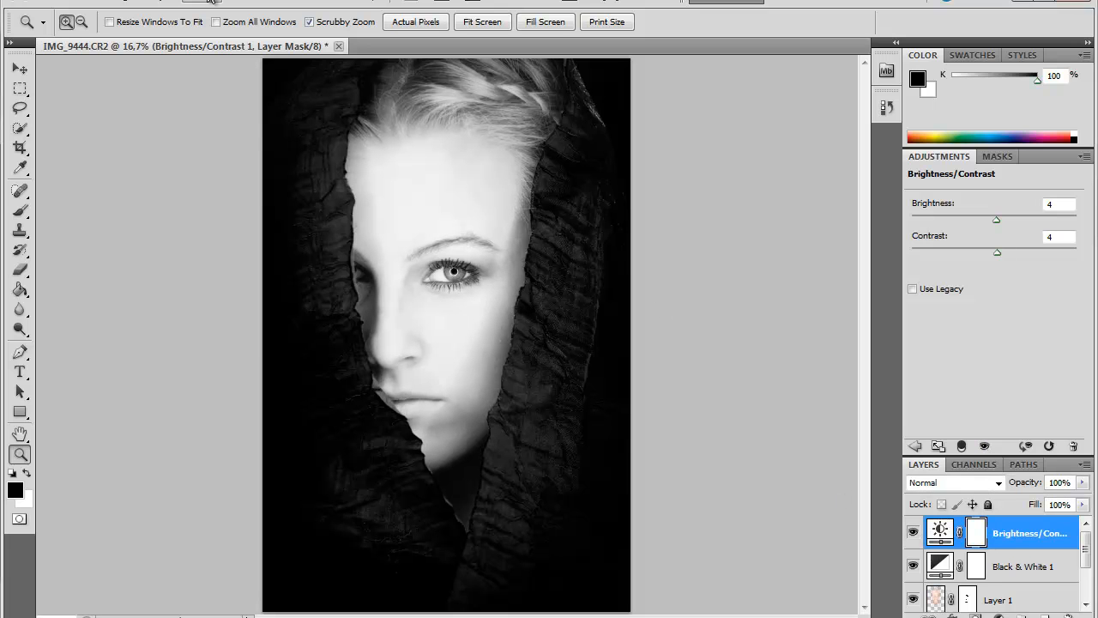
Resample the image to a resolution of 72 pixels/inch
click(73, 4)
mouse_move(113, 3)
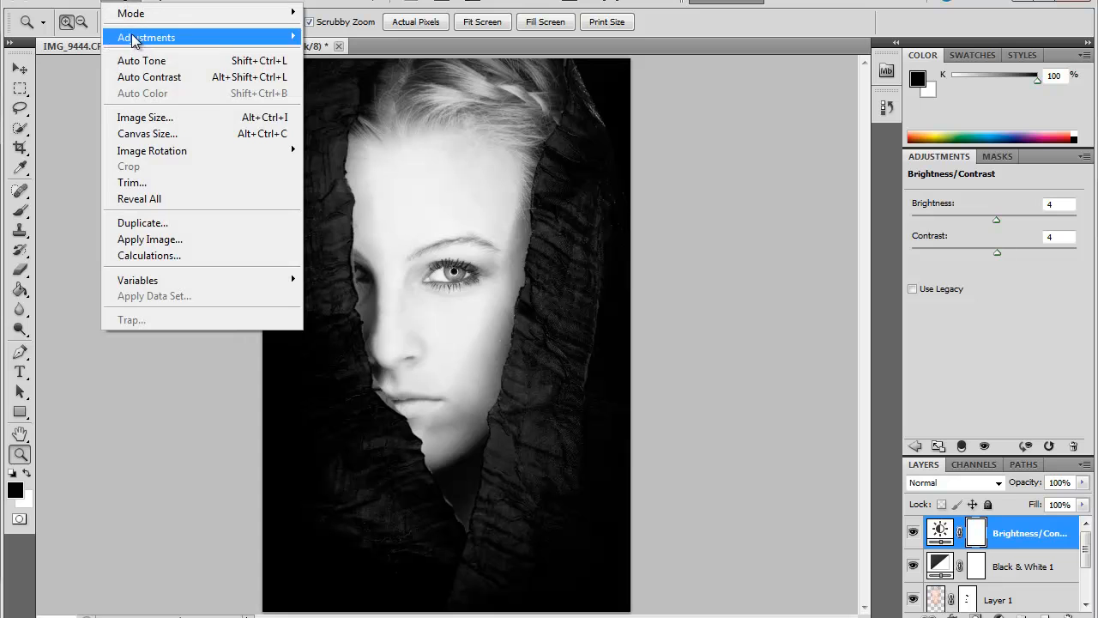
click(149, 117)
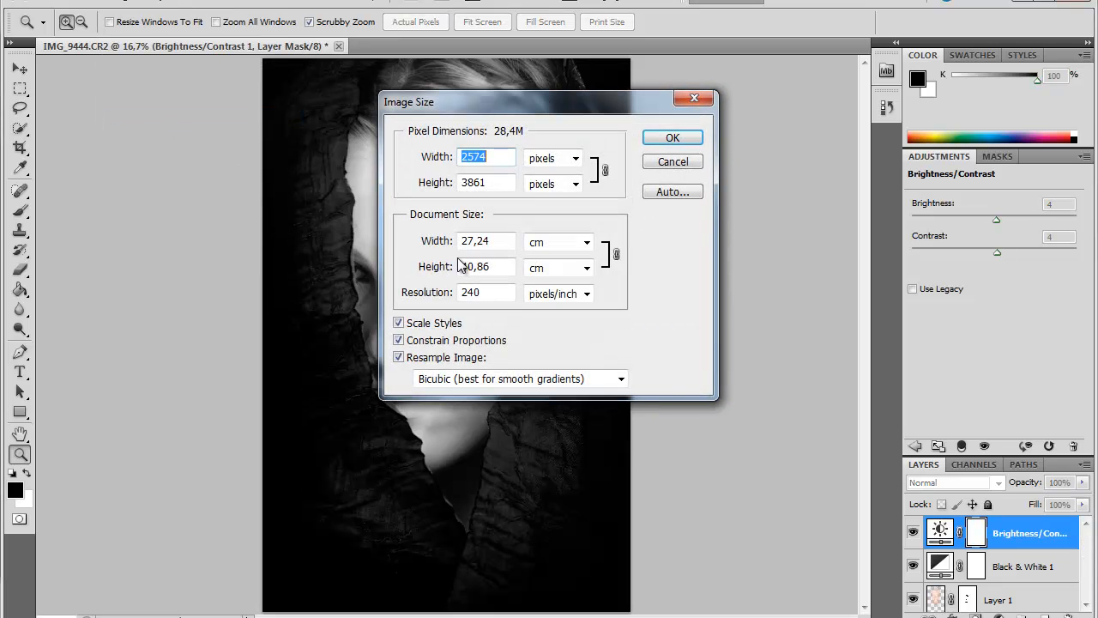
double_click(481, 294)
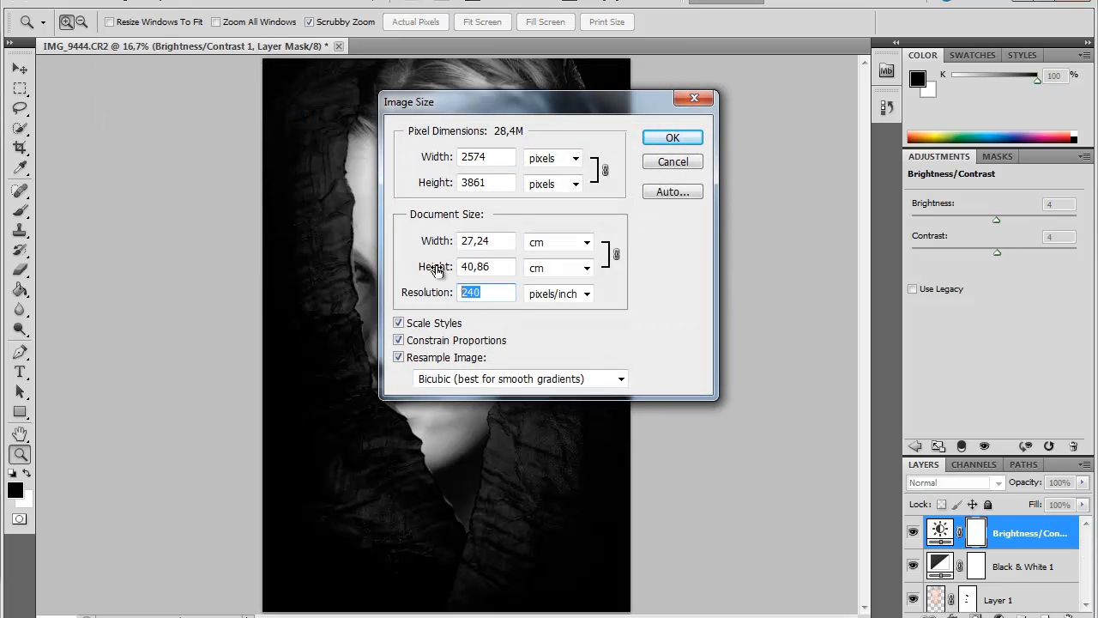
text(72)
key(Return)
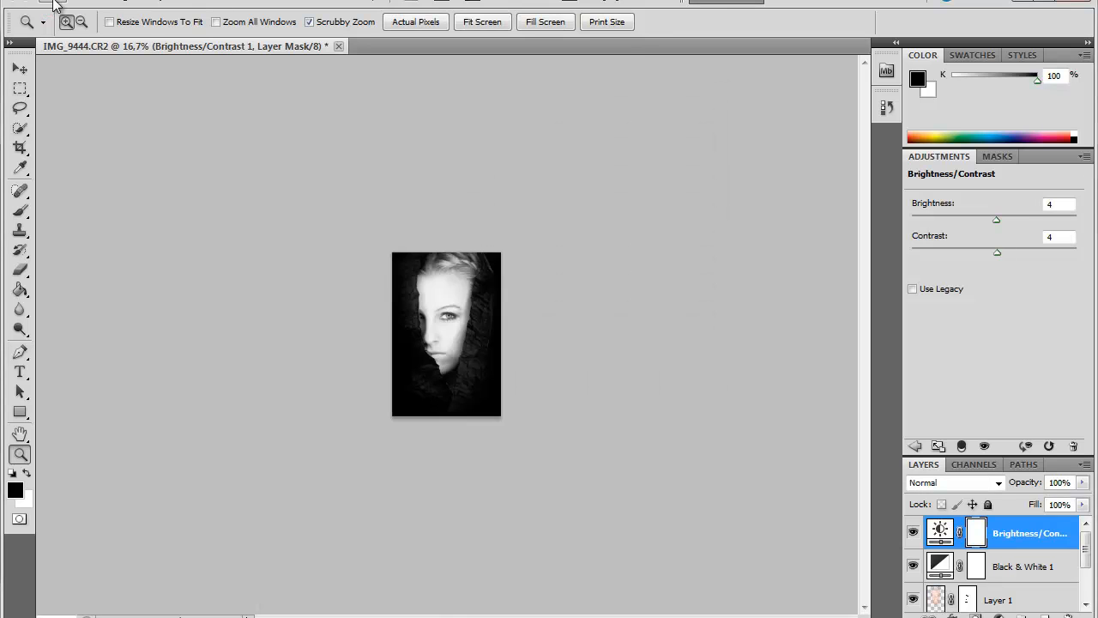
Save a JPEG copy of the image on the desktop as rawfile57.jpg with the offered JPEG options
click(53, 3)
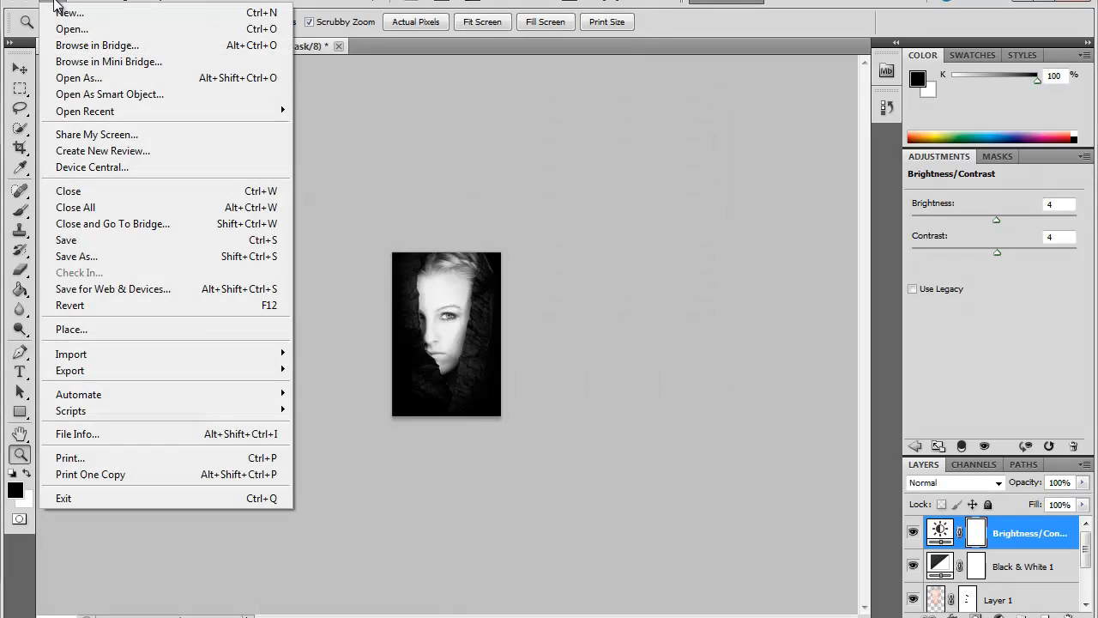
click(93, 257)
text(rawfile57)
click(557, 405)
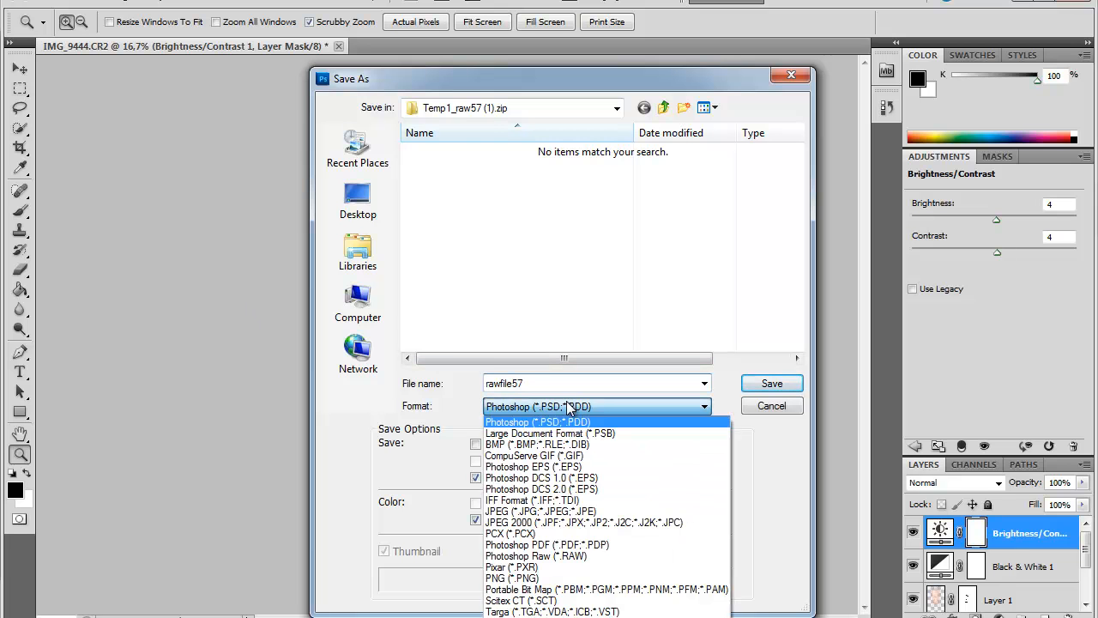
click(592, 510)
click(357, 202)
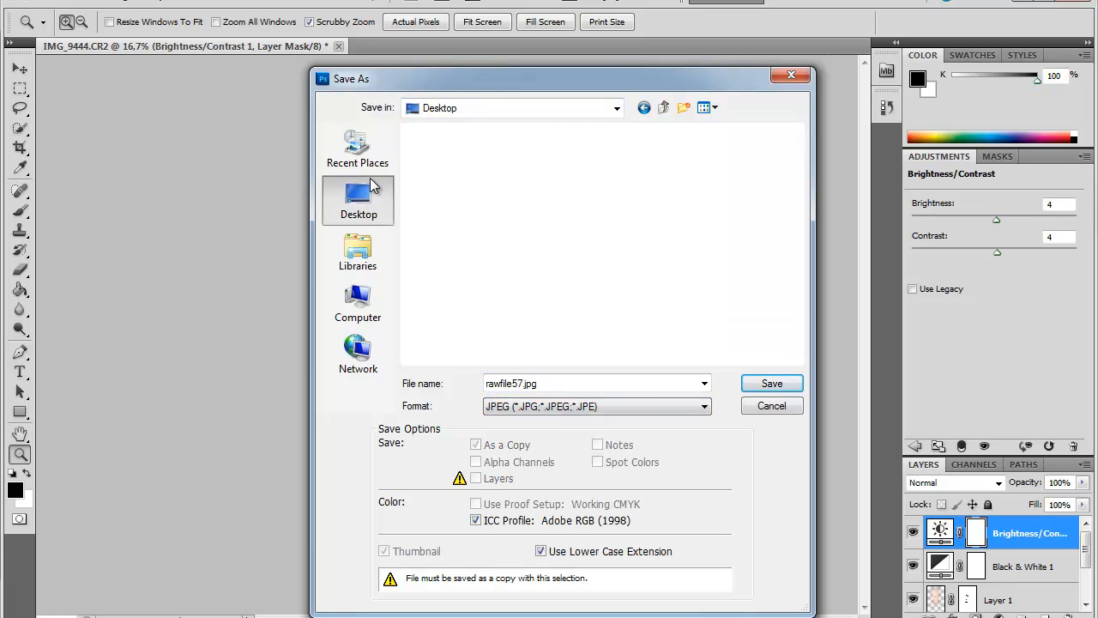
click(772, 378)
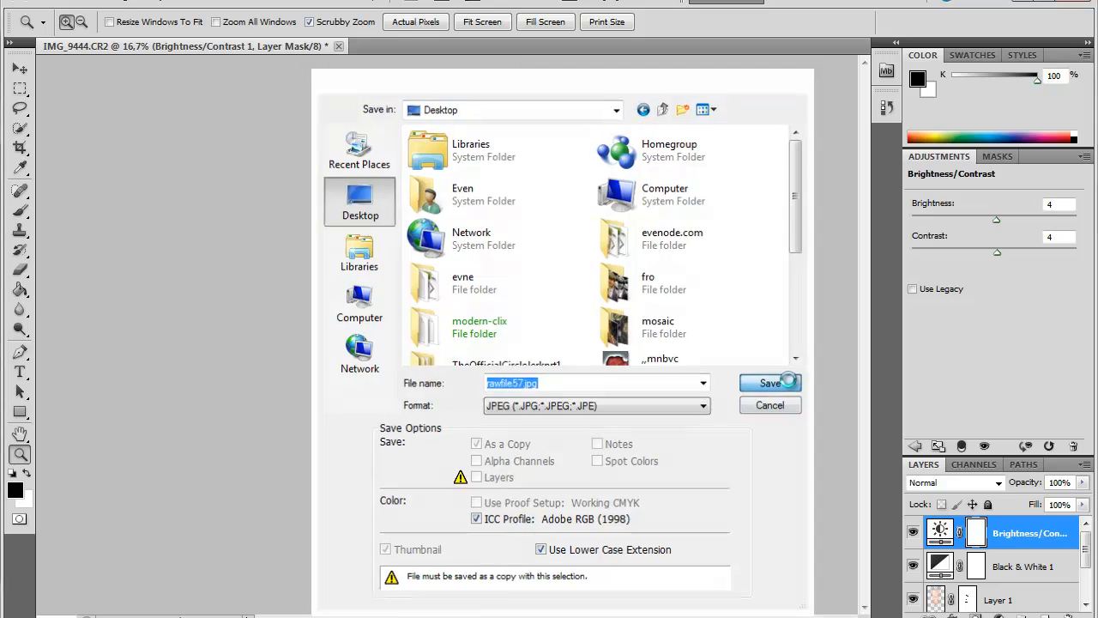
key(Return)
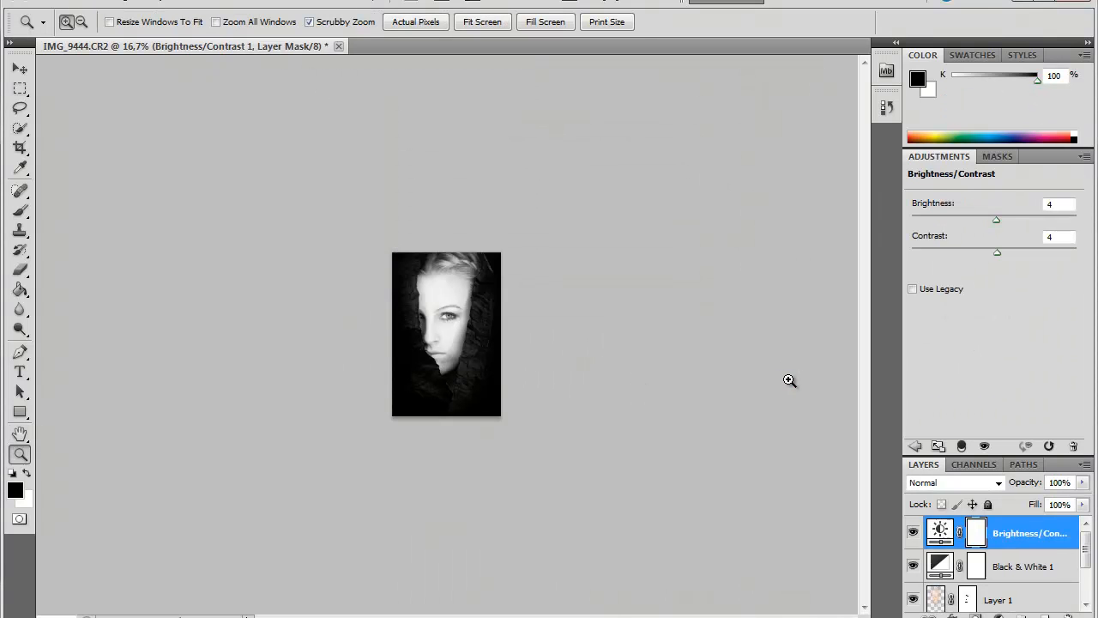